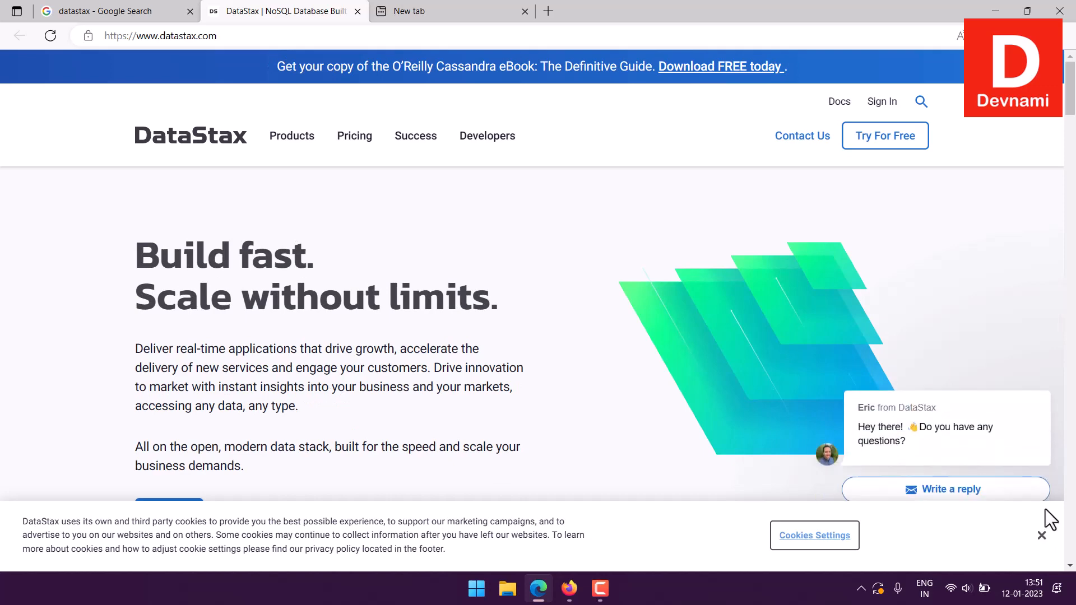
- Close the Google results page for datastax and dismiss the cookie notice on the DataStax home page
click(86, 18)
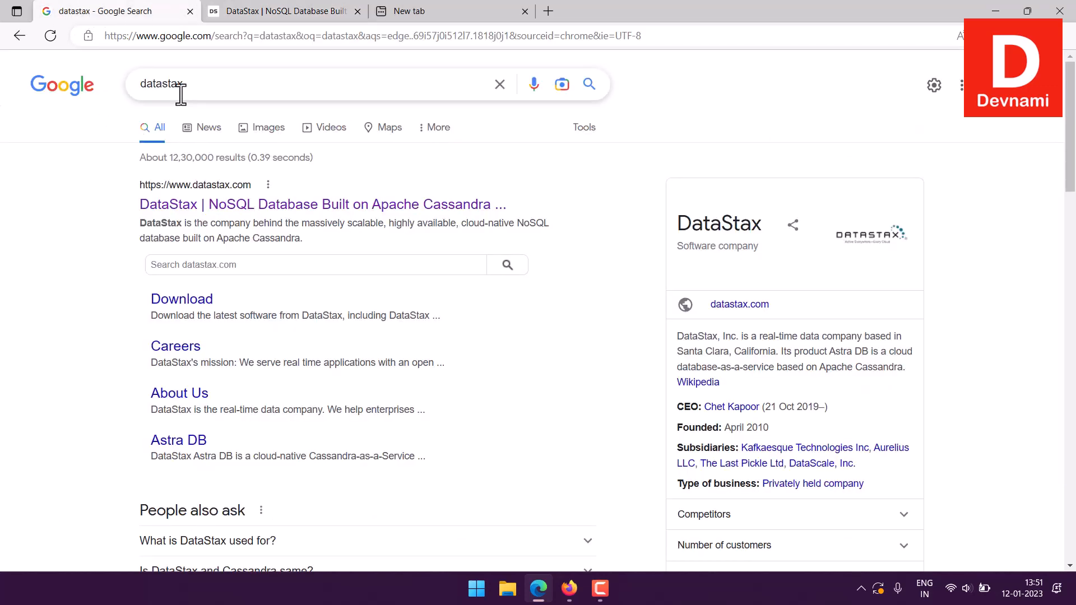
click(221, 14)
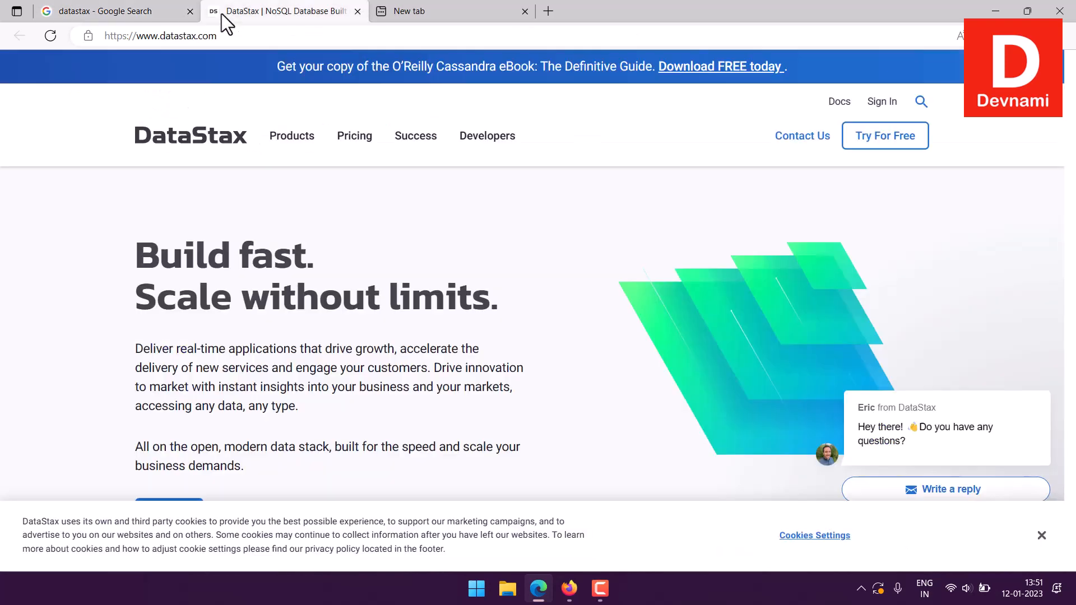
click(190, 11)
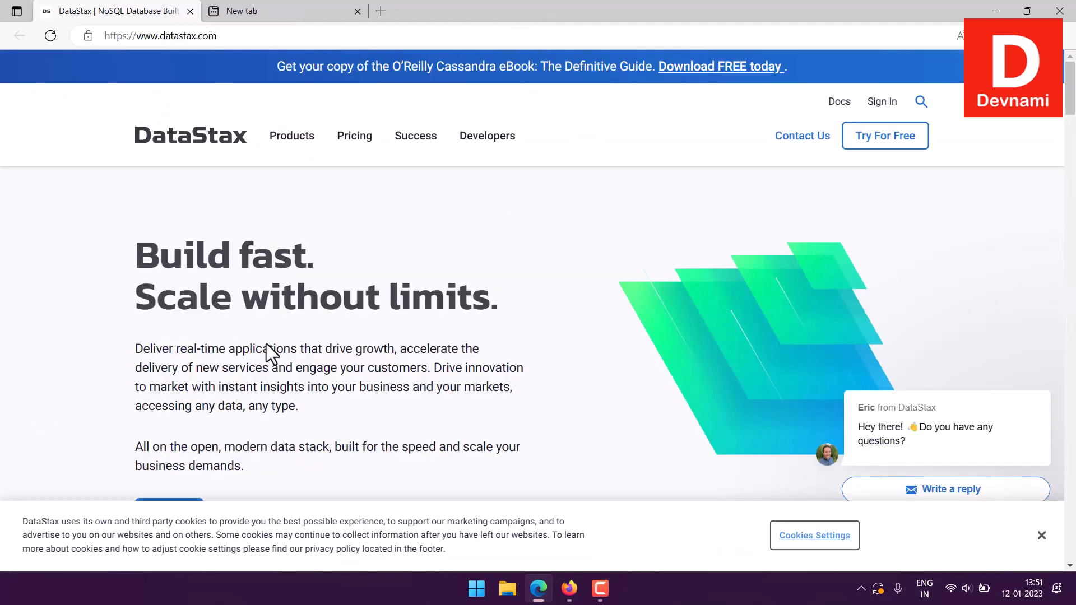
click(1041, 537)
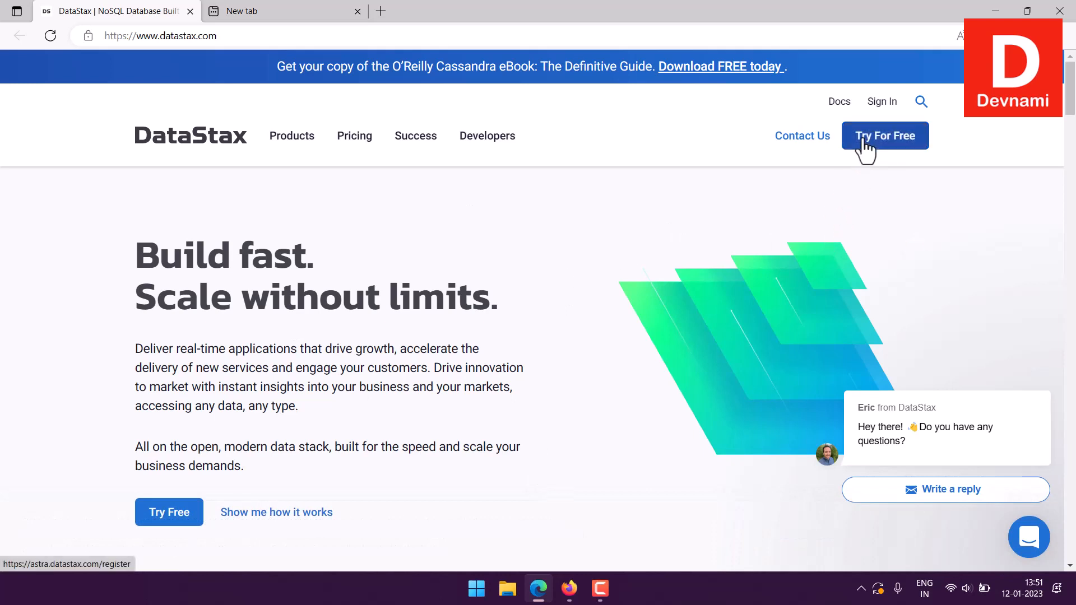
- Open the Astra free-trial registration page and review its form fields and the Google and GitHub sign-up options
click(895, 143)
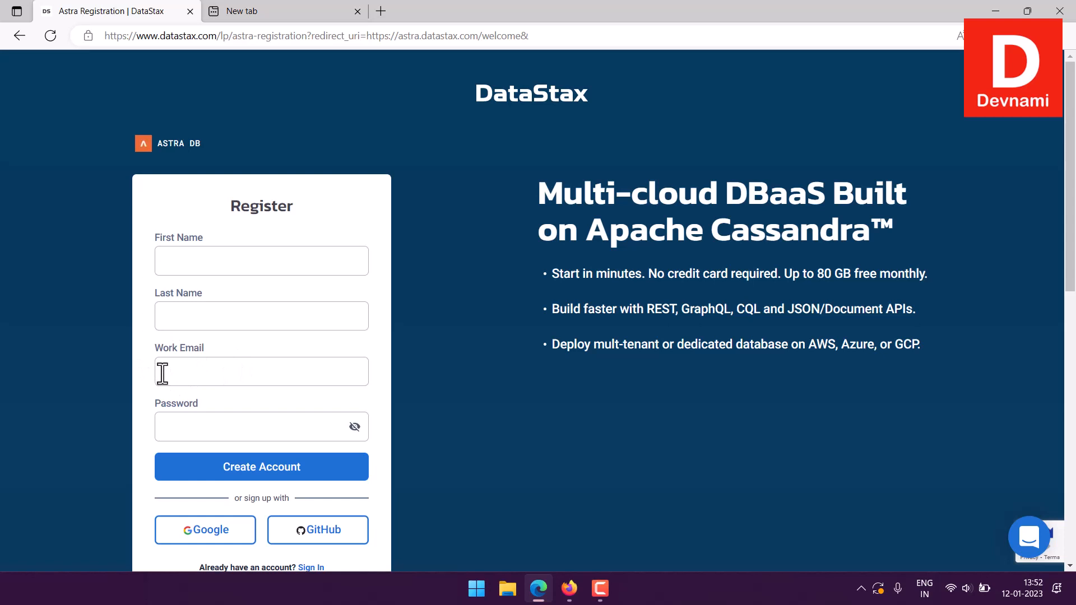
scroll(163, 373, down, 3)
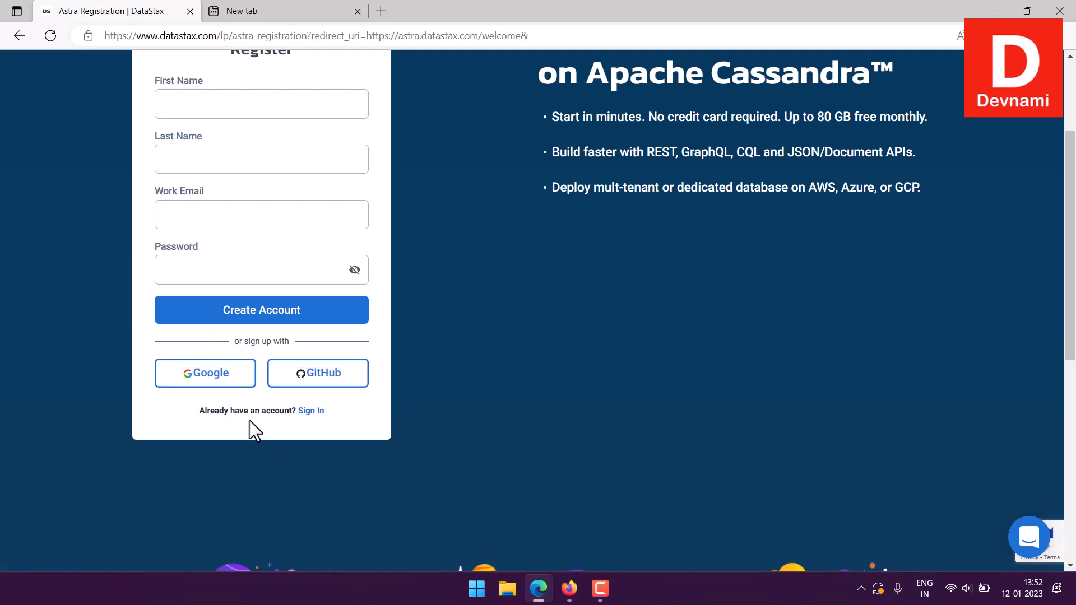
click(169, 226)
click(141, 210)
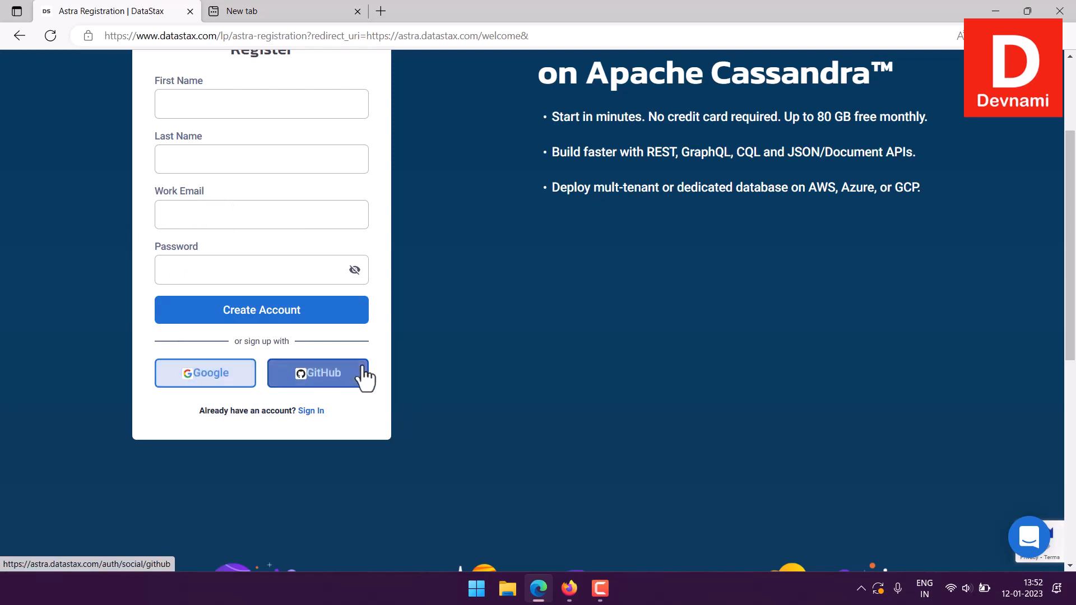
scroll(49, 293, up, 3)
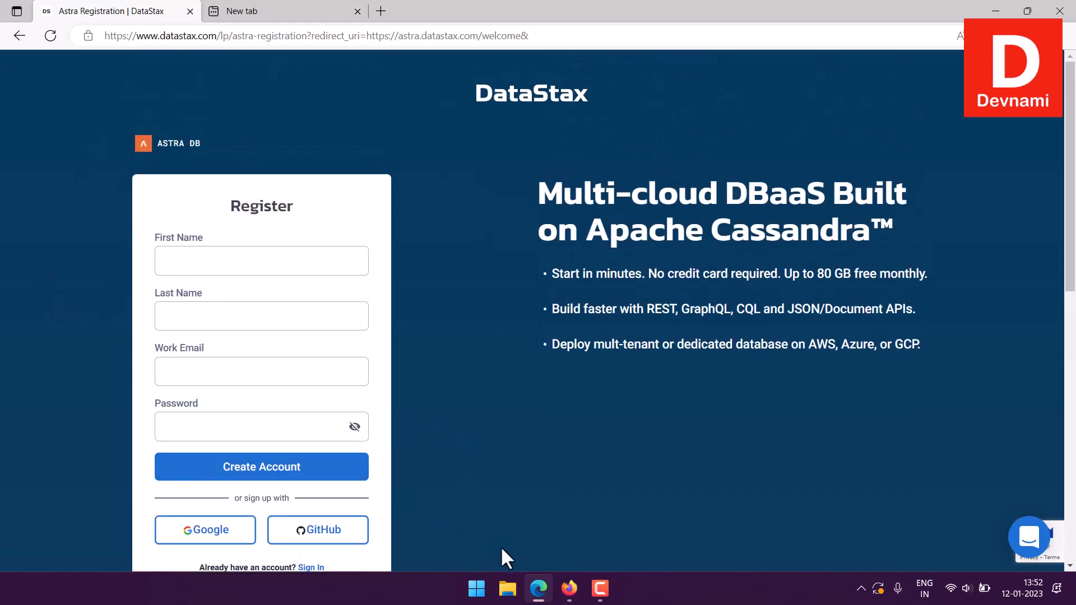
- Switch to Firefox and review the plan, database and streaming sections of the Astra dashboard
click(568, 589)
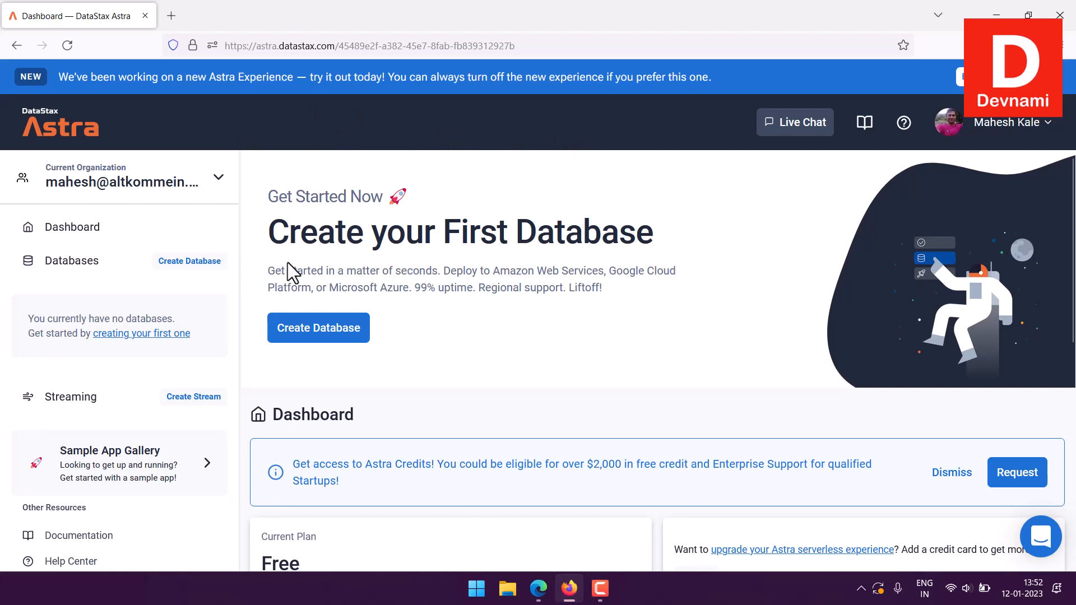
scroll(710, 357, down, 4)
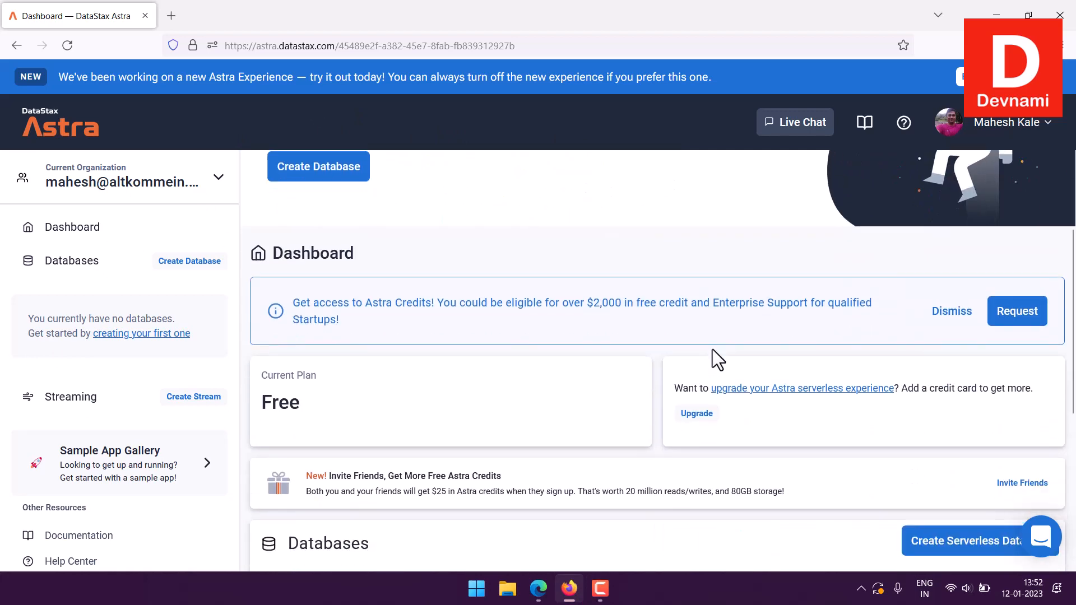
scroll(712, 350, down, 6)
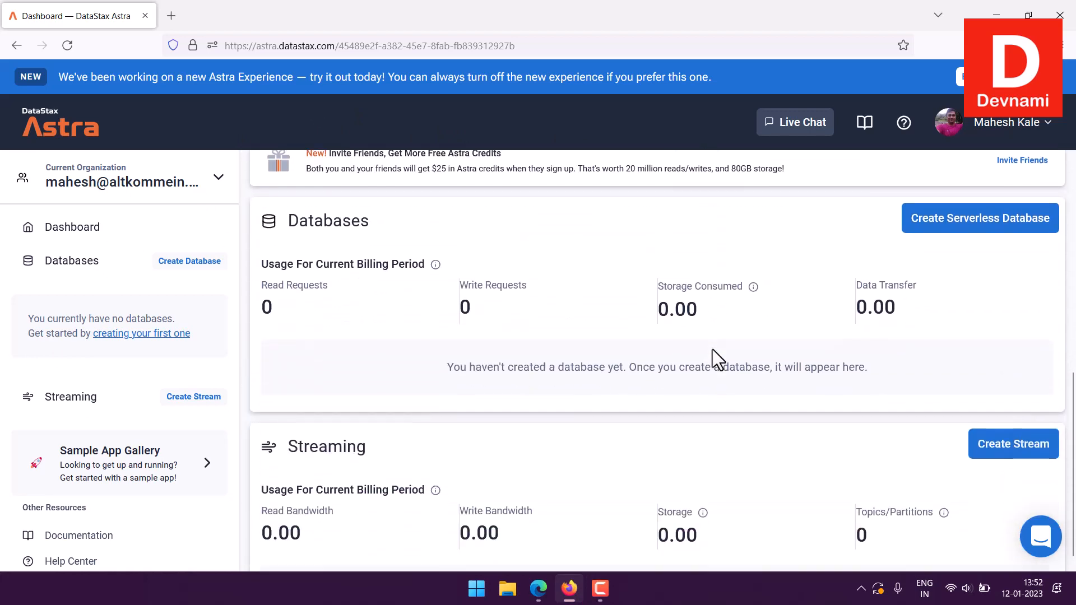
- Turn on the new Astra experience and close its welcome message
scroll(712, 350, up, 10)
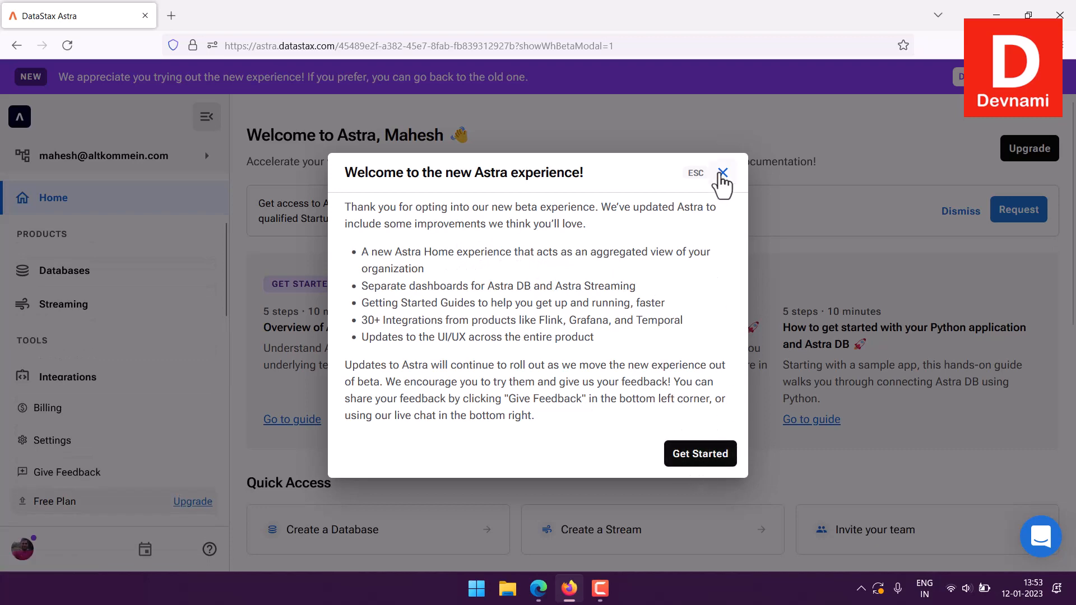
click(722, 173)
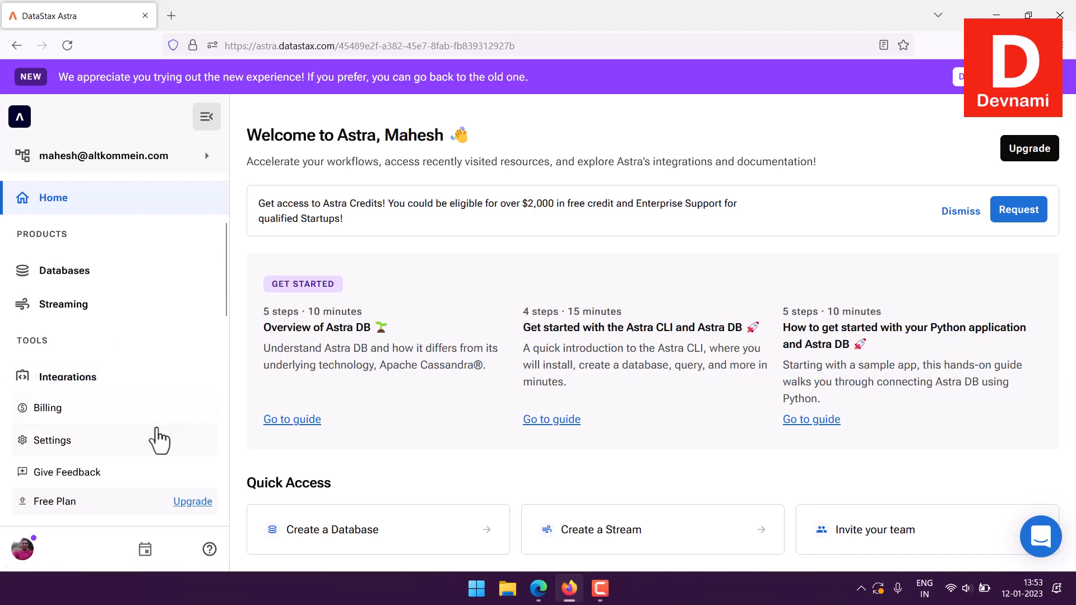
- Look through the navigation entries and the home page's guides, quick access, resources and recommended integrations
drag(228, 325, 228, 389)
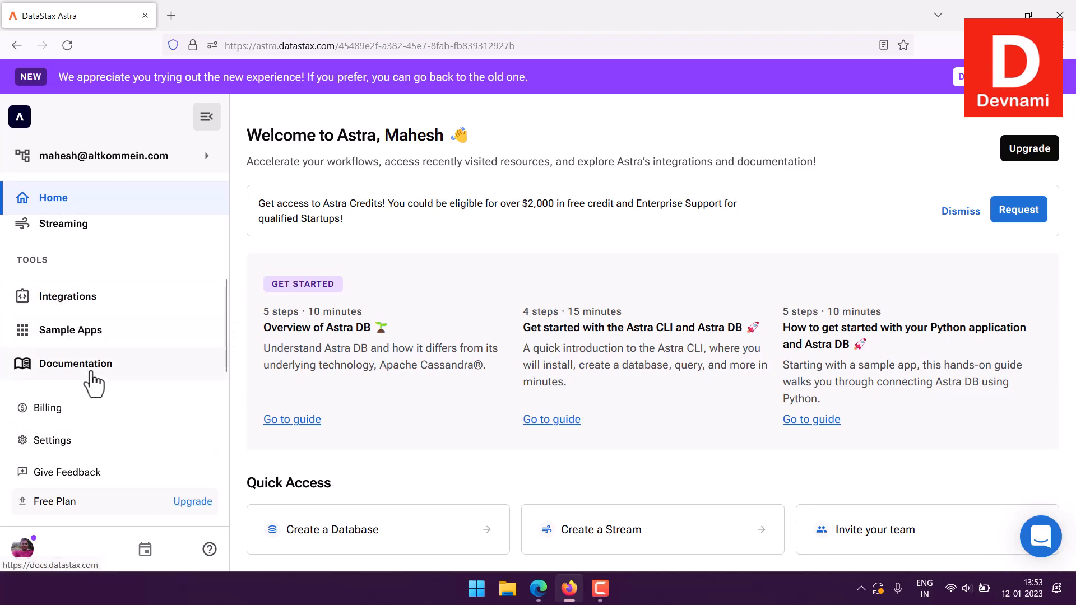
scroll(1065, 336, down, 5)
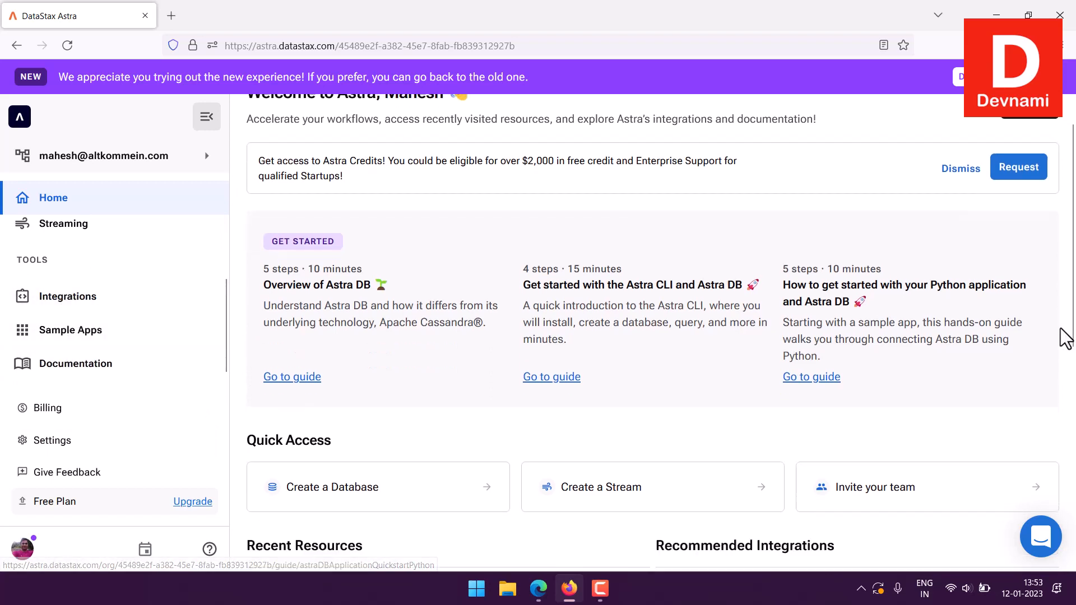
scroll(1063, 337, down, 2)
scroll(1061, 334, up, 2)
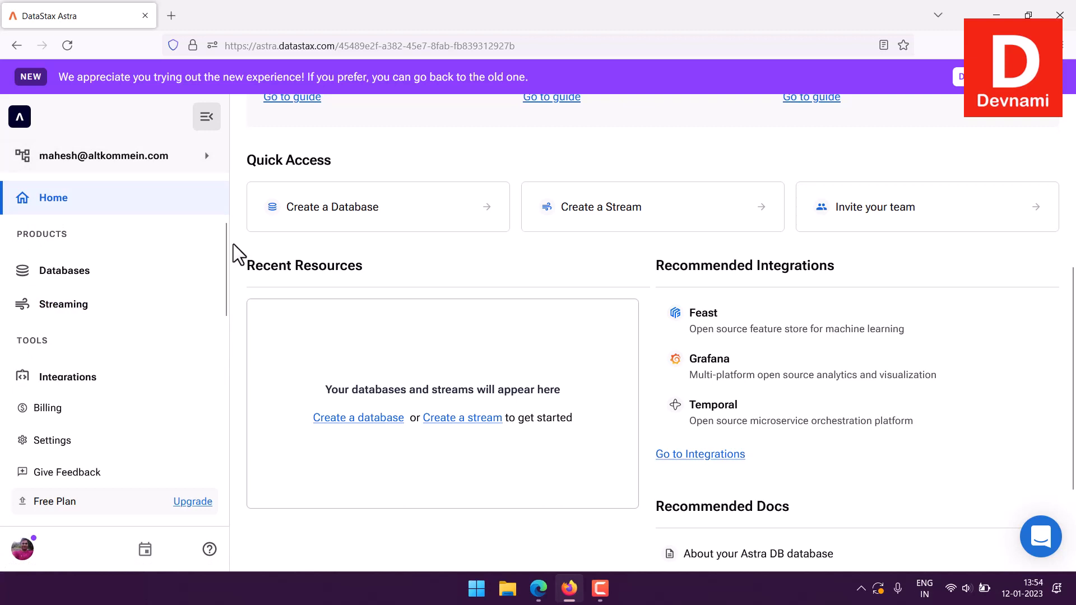
- Open the Databases page and read its notice about bulk uploads and load testing
click(41, 274)
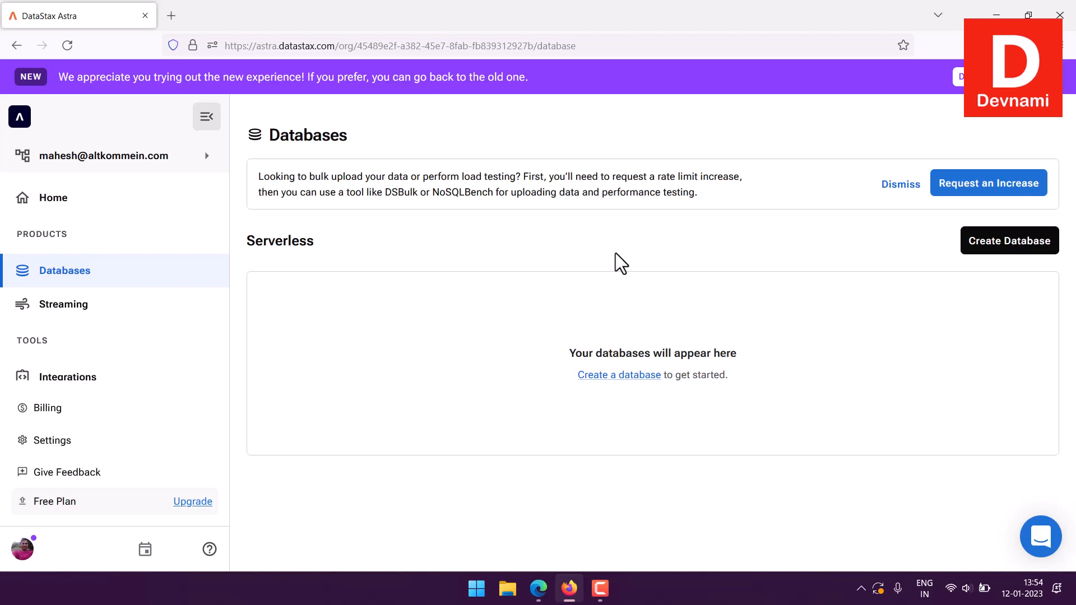
drag(322, 176, 686, 189)
click(672, 196)
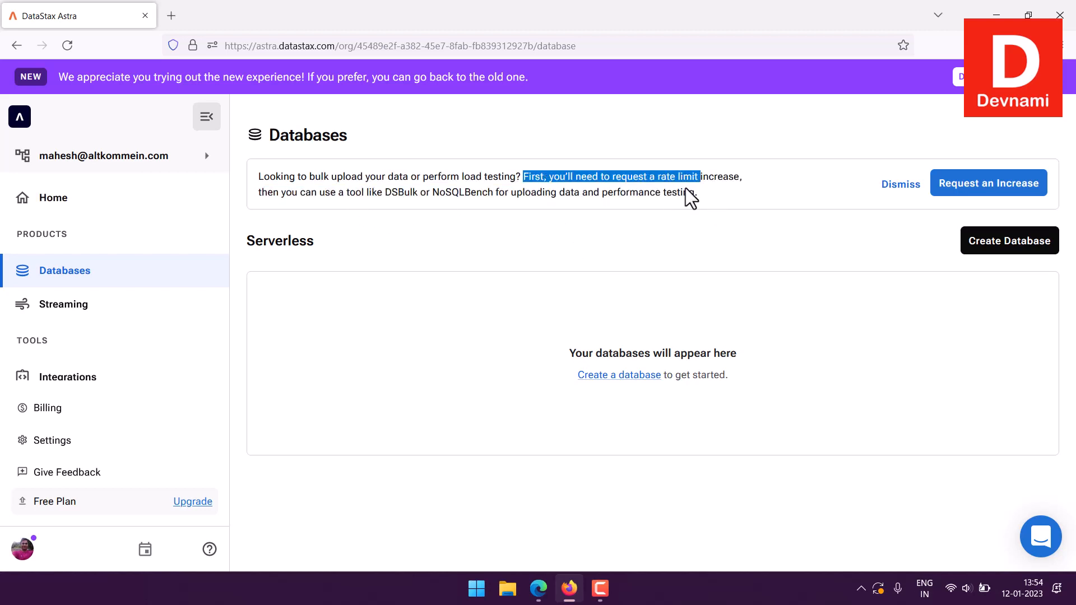
click(698, 199)
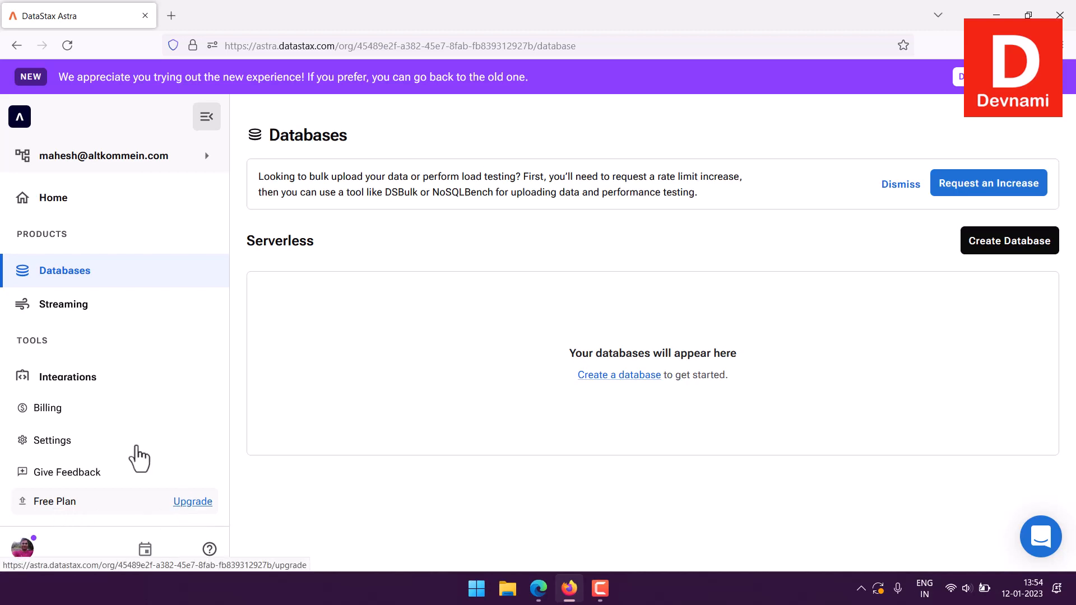
- View the organization's billing details, user accounts and custom roles
click(37, 410)
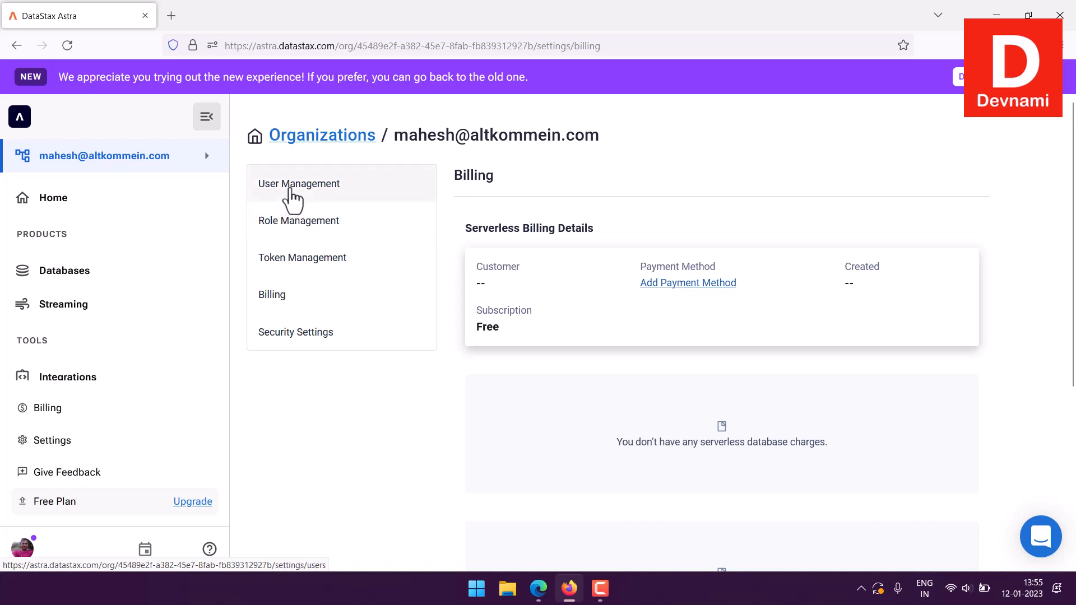
click(291, 189)
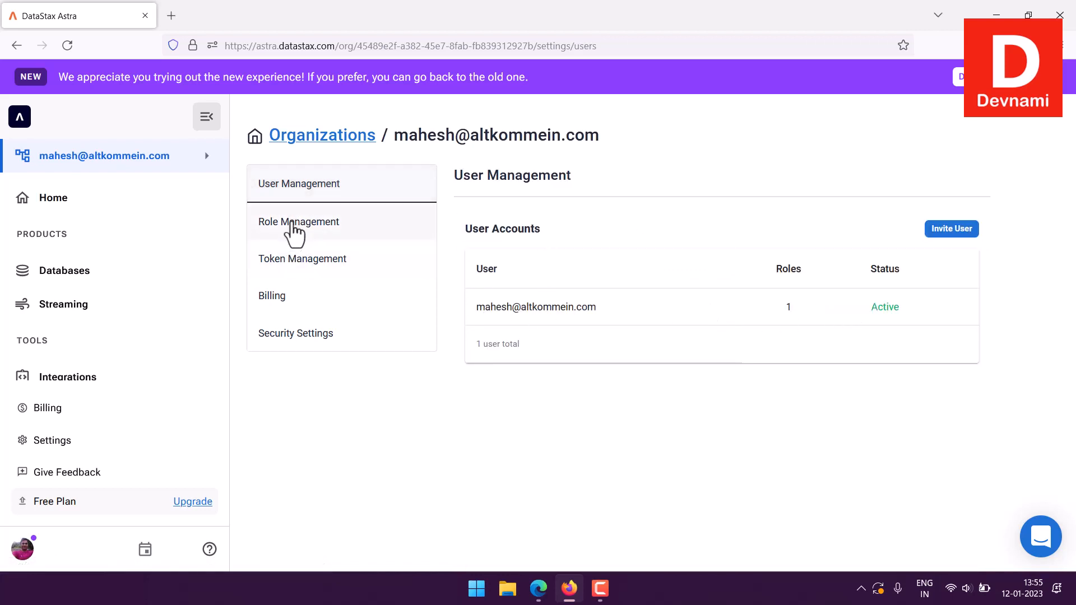
click(294, 230)
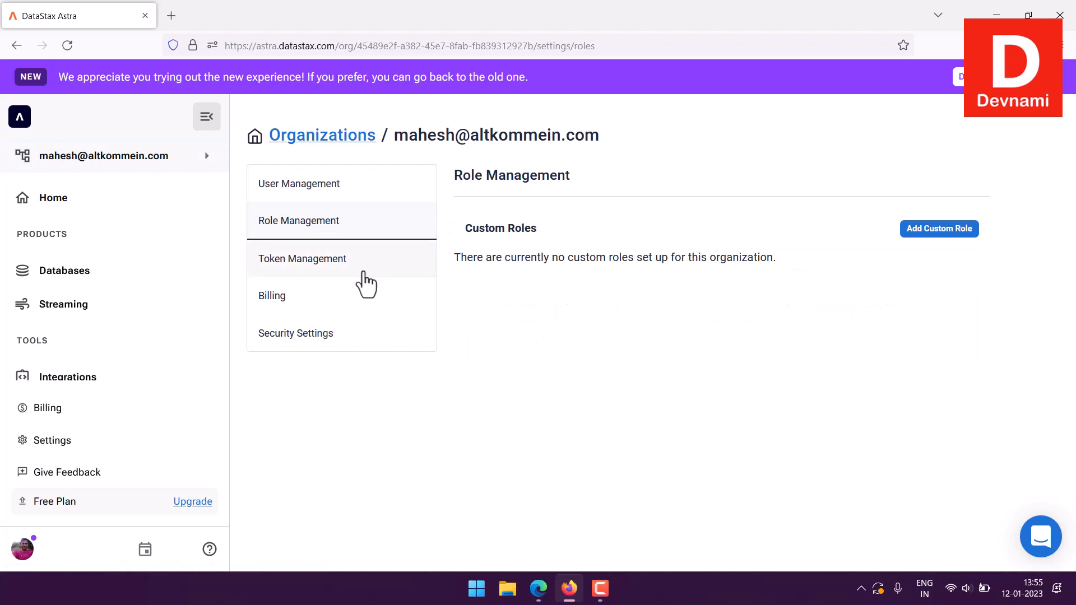
- Open Token Management, read the token instructions and examine the available roles without choosing one
click(363, 273)
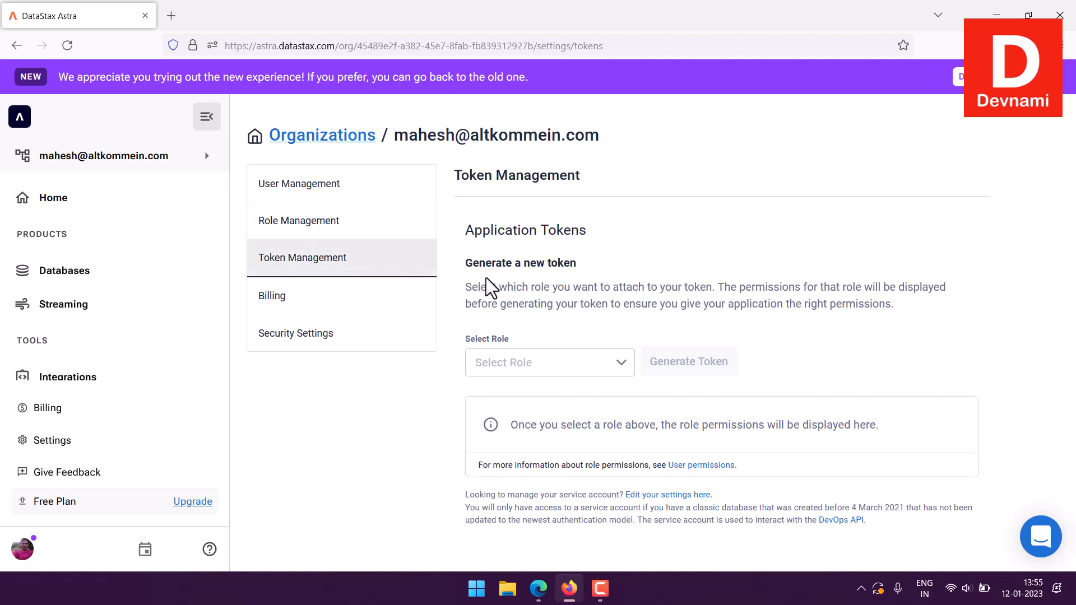
drag(466, 262, 775, 322)
click(781, 331)
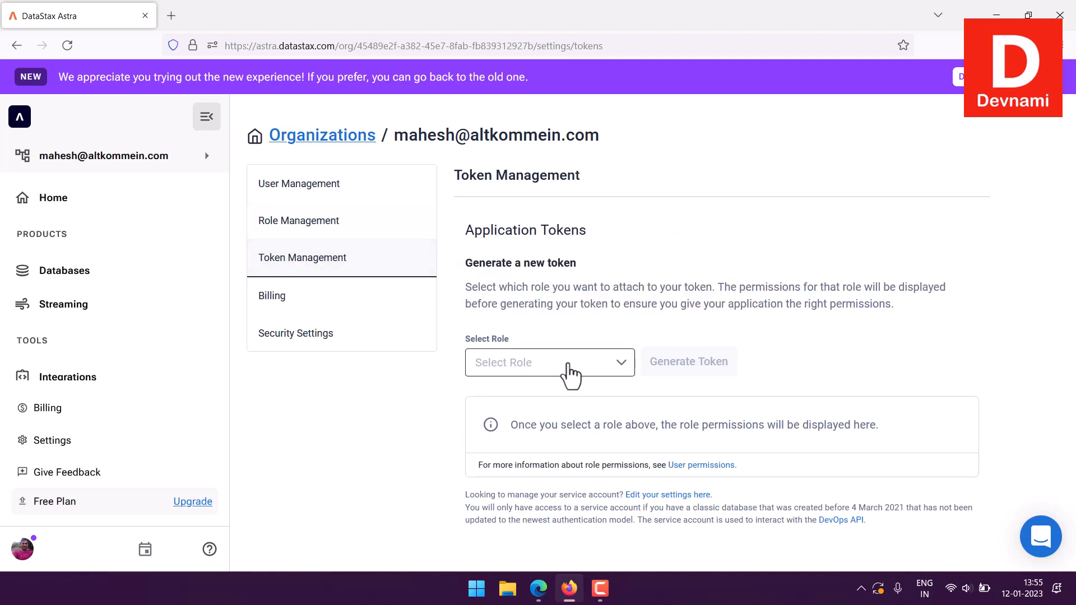
click(569, 369)
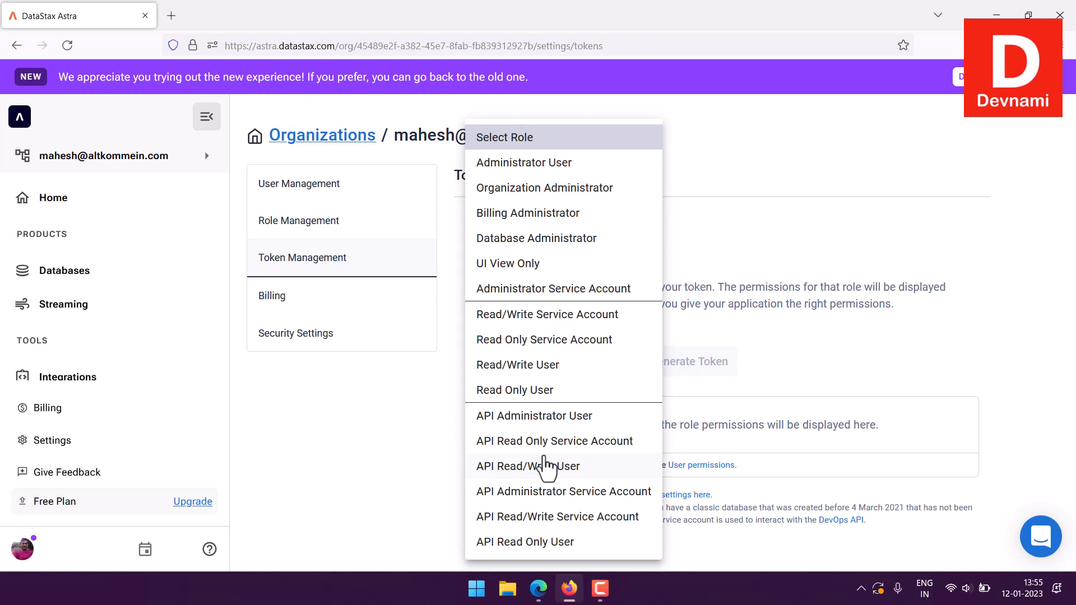
click(343, 460)
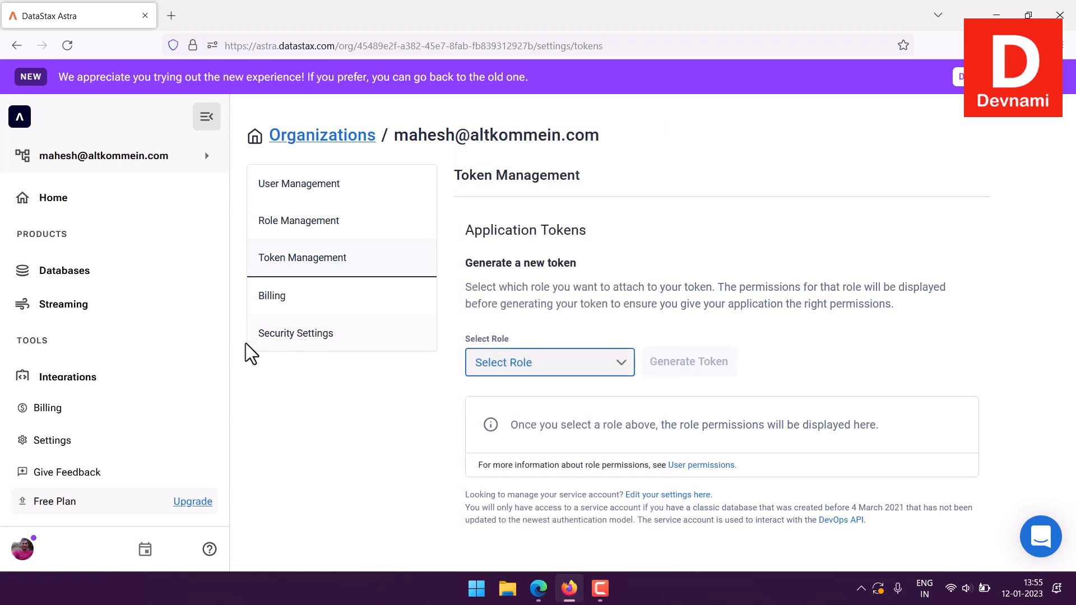
- Open Security Settings and read the customer encryption keys section
click(274, 345)
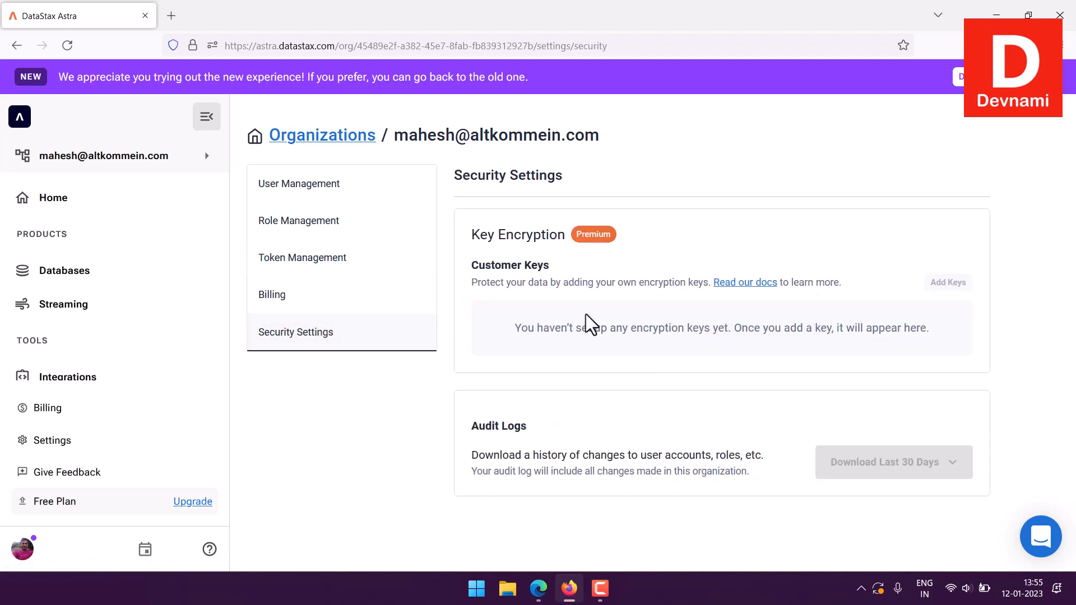
drag(511, 328, 932, 334)
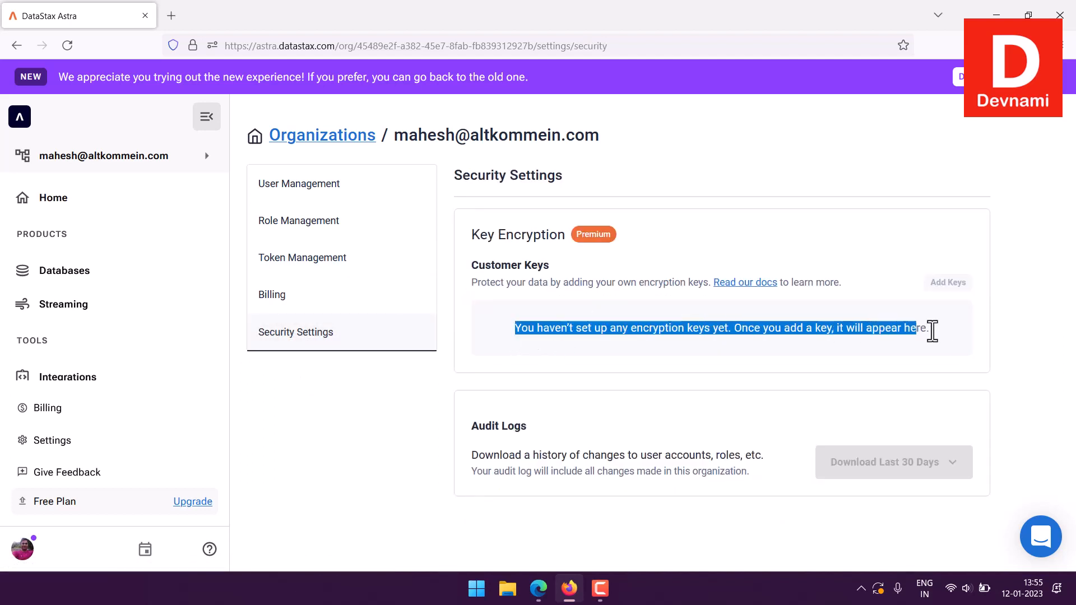
click(943, 340)
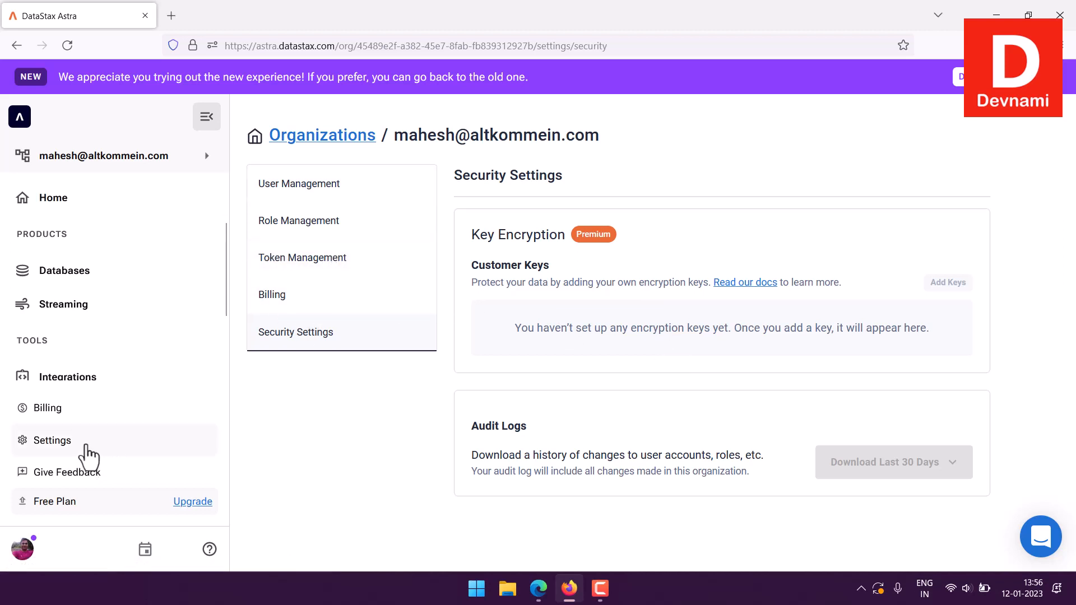
- Open the organization's general settings, look over the remaining tools entries and revisit the billing details
click(83, 440)
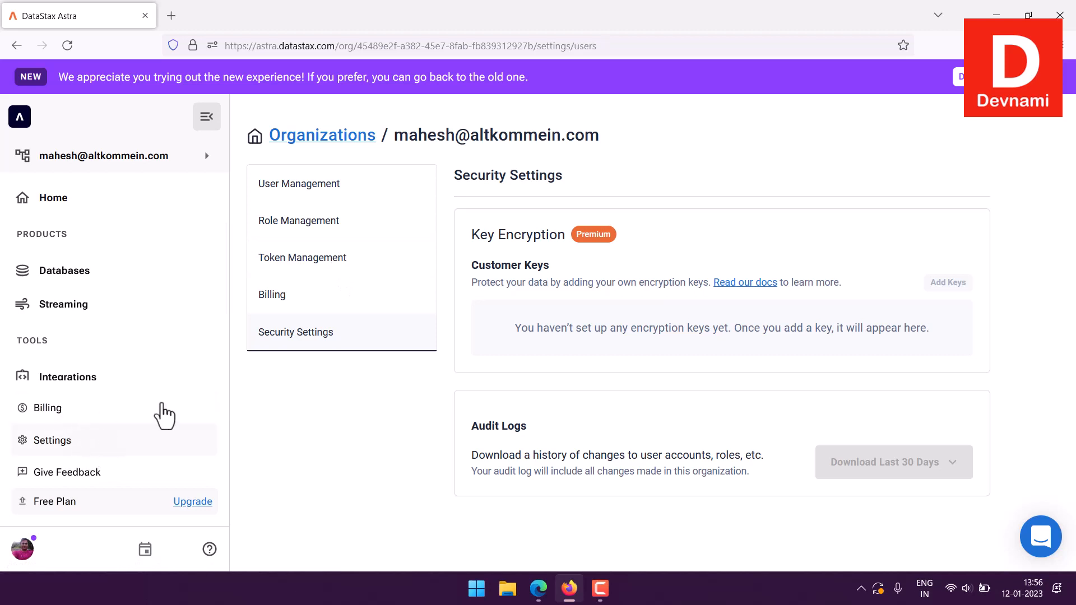
scroll(106, 364, down, 2)
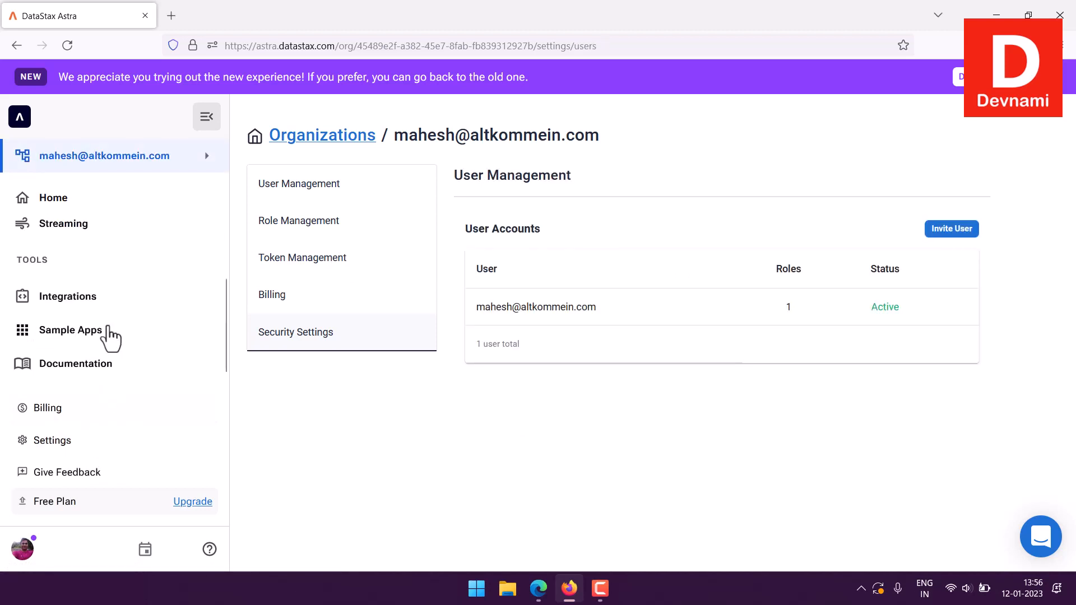
click(59, 411)
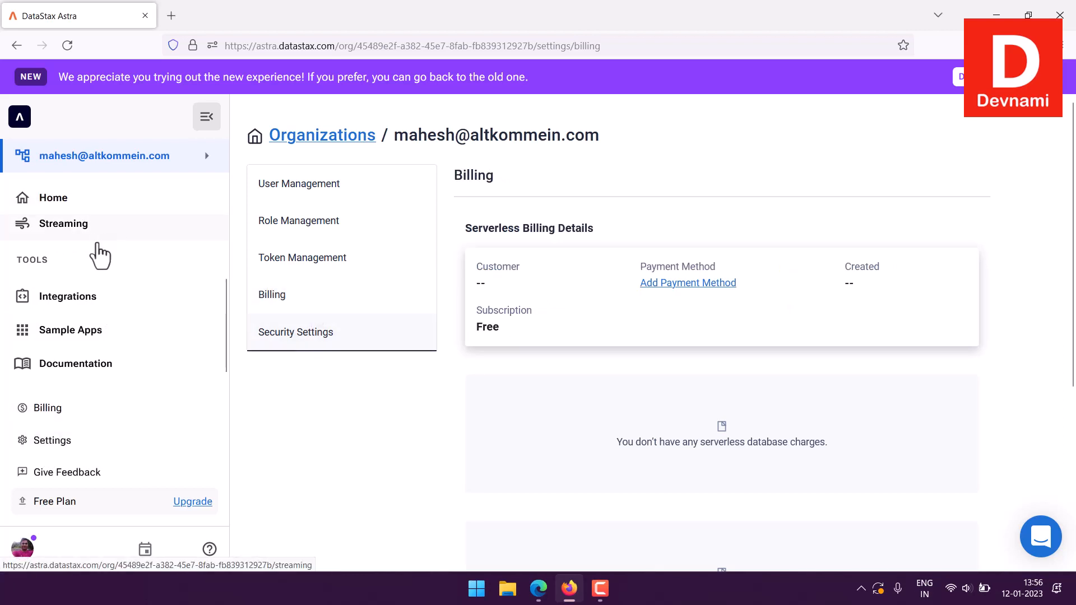
- Return to the Astra home page and review its introduction, Get Started guides and Quick Access options
scroll(101, 229, up, 2)
click(56, 200)
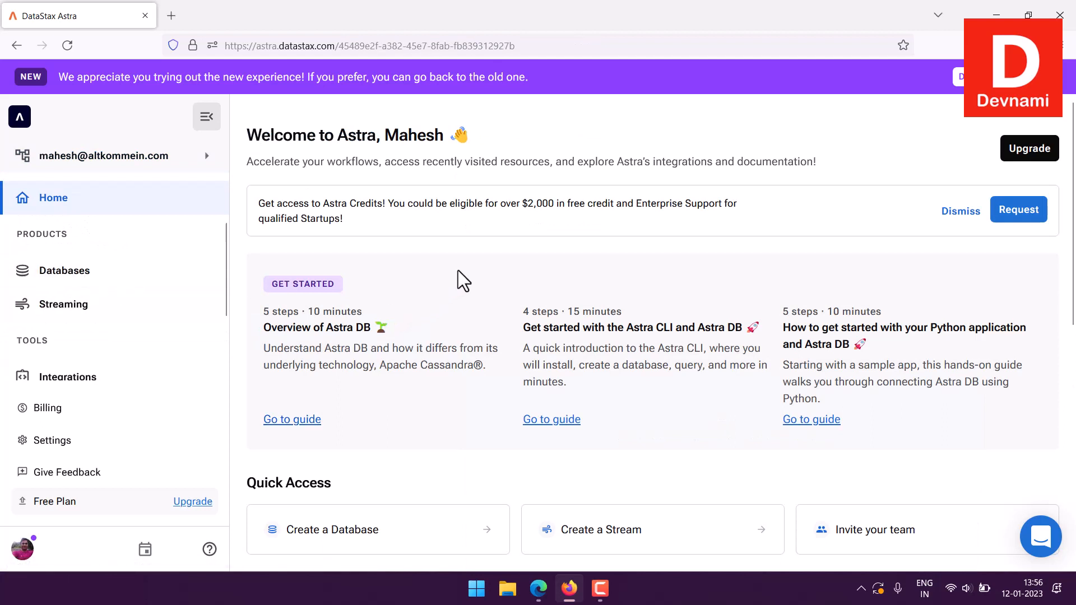
drag(301, 163, 840, 173)
click(848, 177)
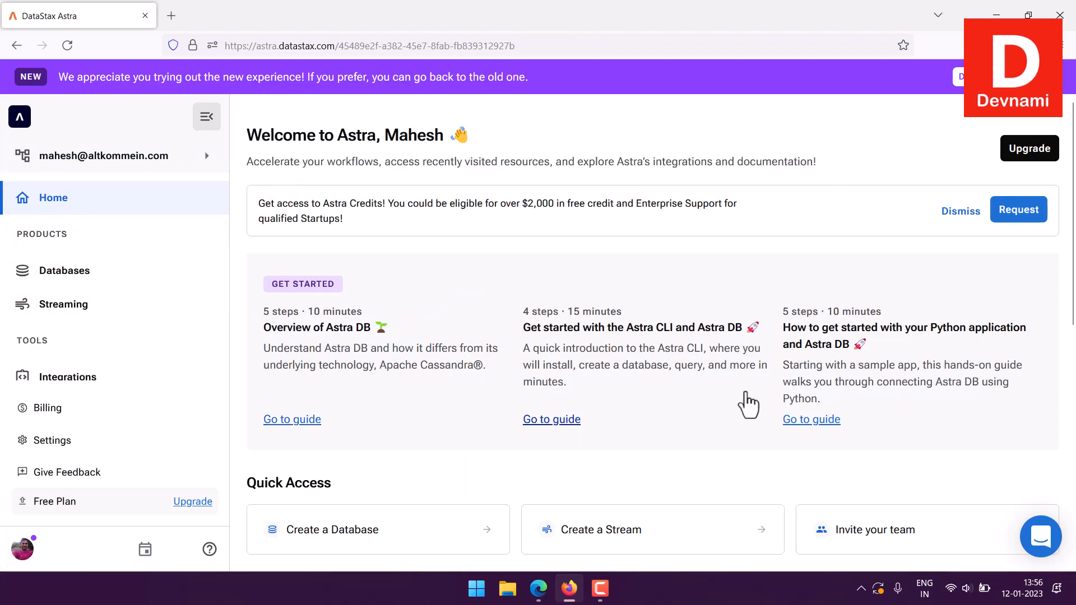
scroll(750, 398, down, 1)
scroll(749, 398, down, 1)
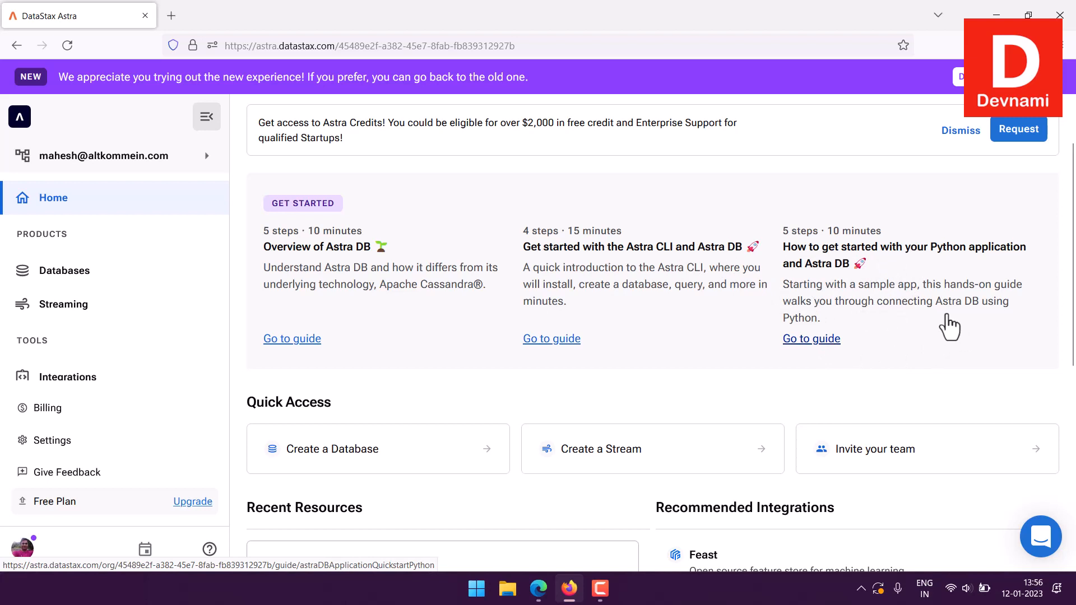
- Start creating a database from the home page's Quick Access options and dismiss the new-experience banner
scroll(953, 325, down, 3)
scroll(1073, 336, down, 3)
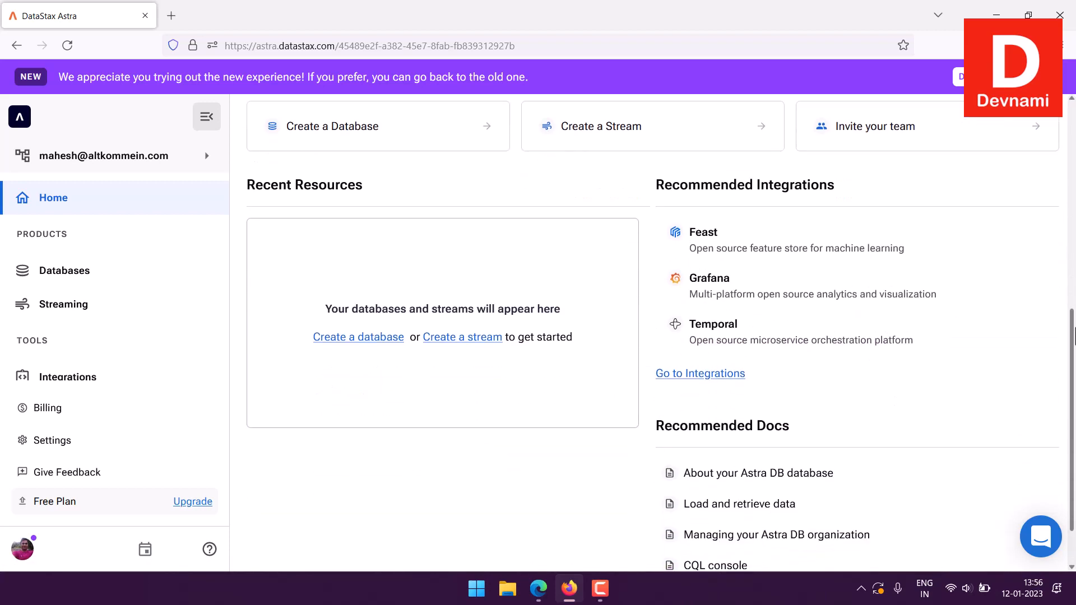
scroll(377, 179, up, 1)
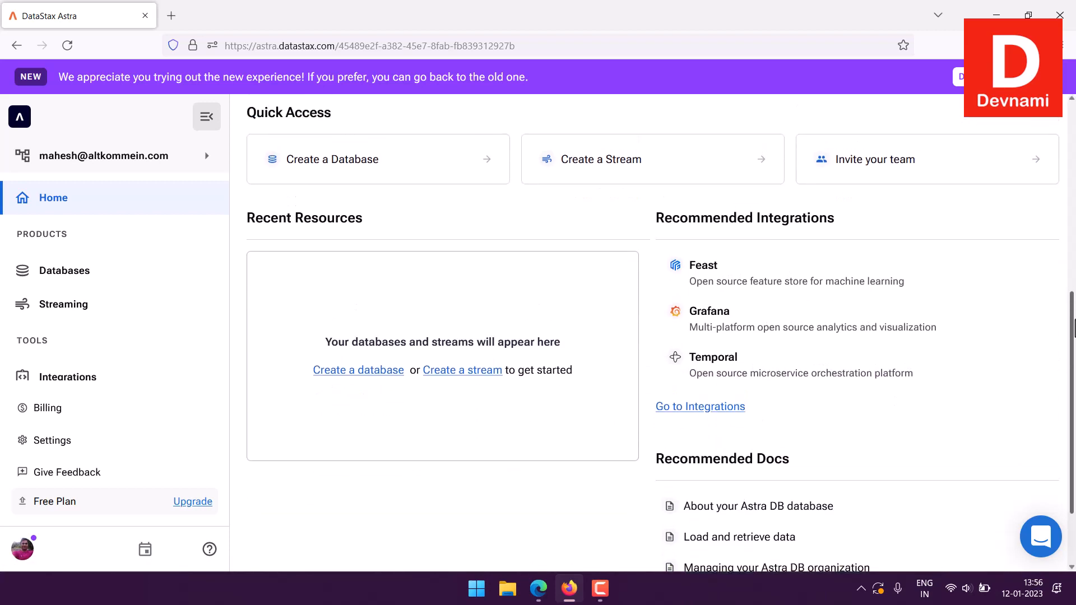
click(374, 174)
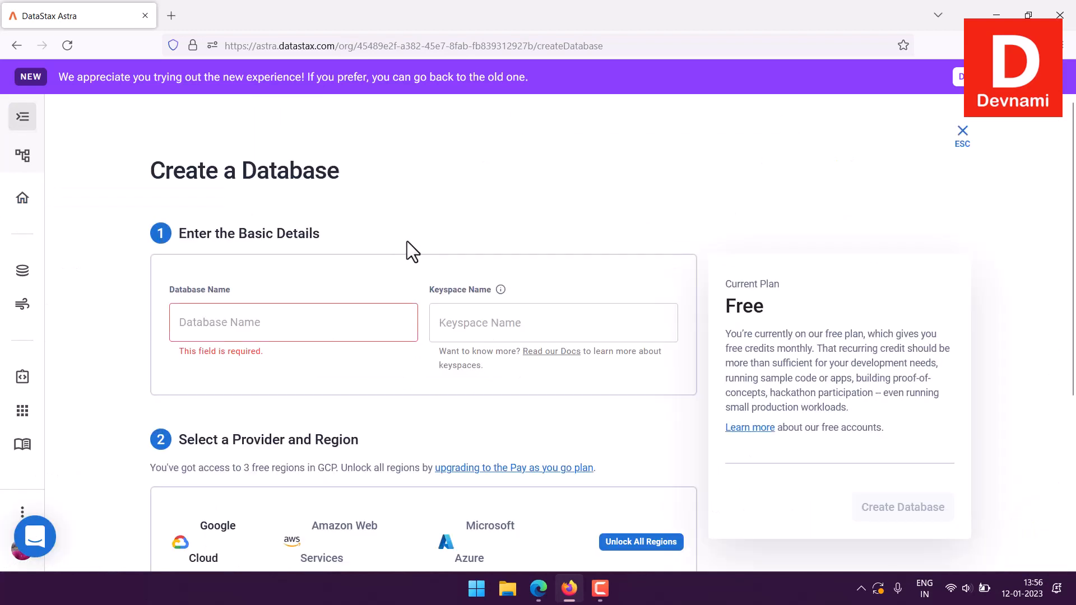
scroll(408, 241, down, 2)
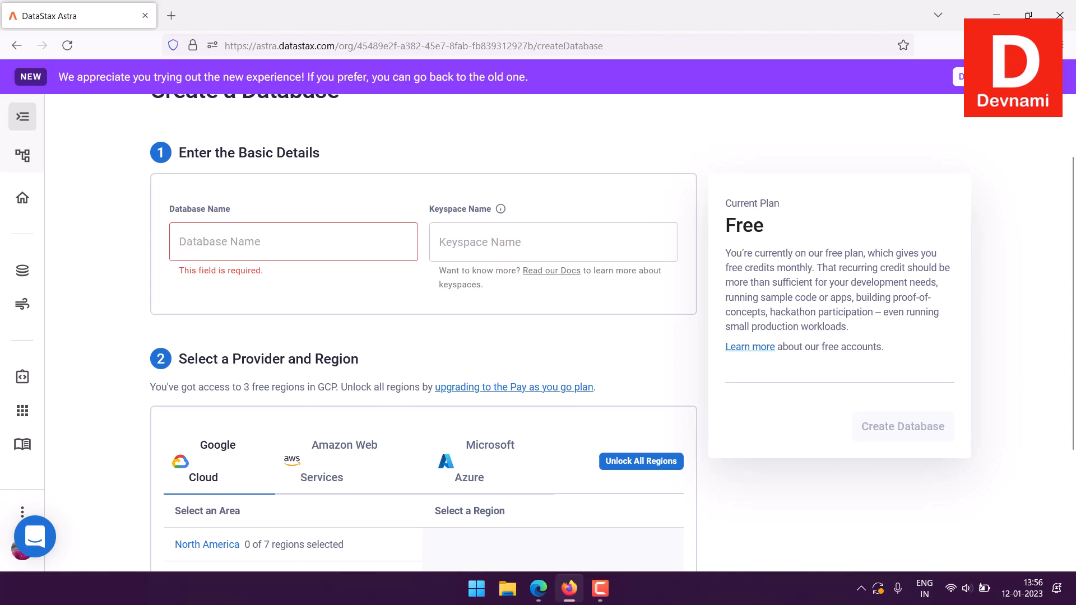
click(983, 77)
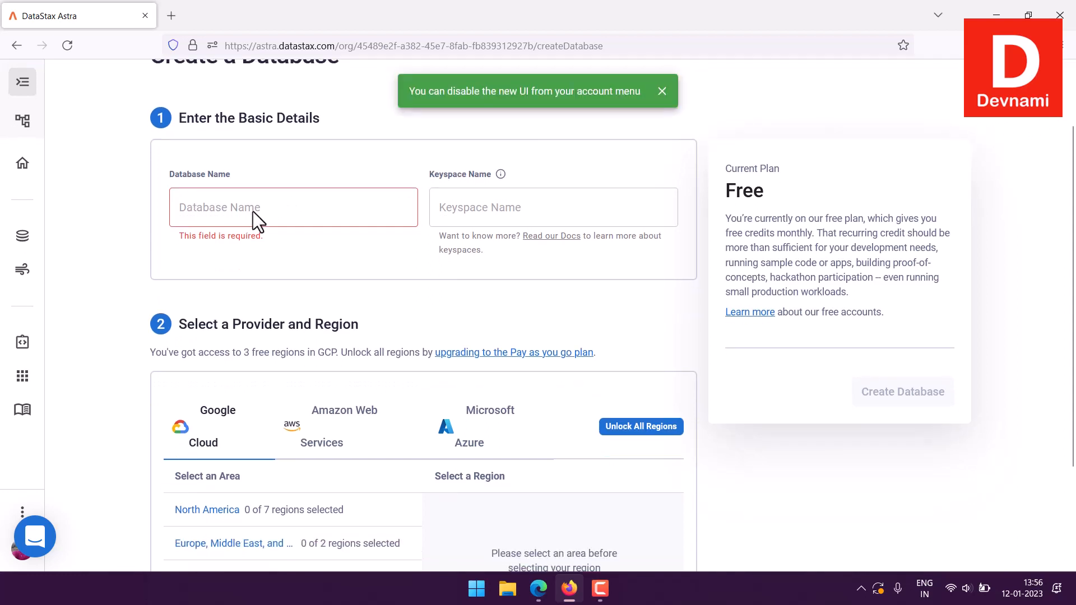
- Name the new database devnamidb and its keyspace devnamikey
click(280, 207)
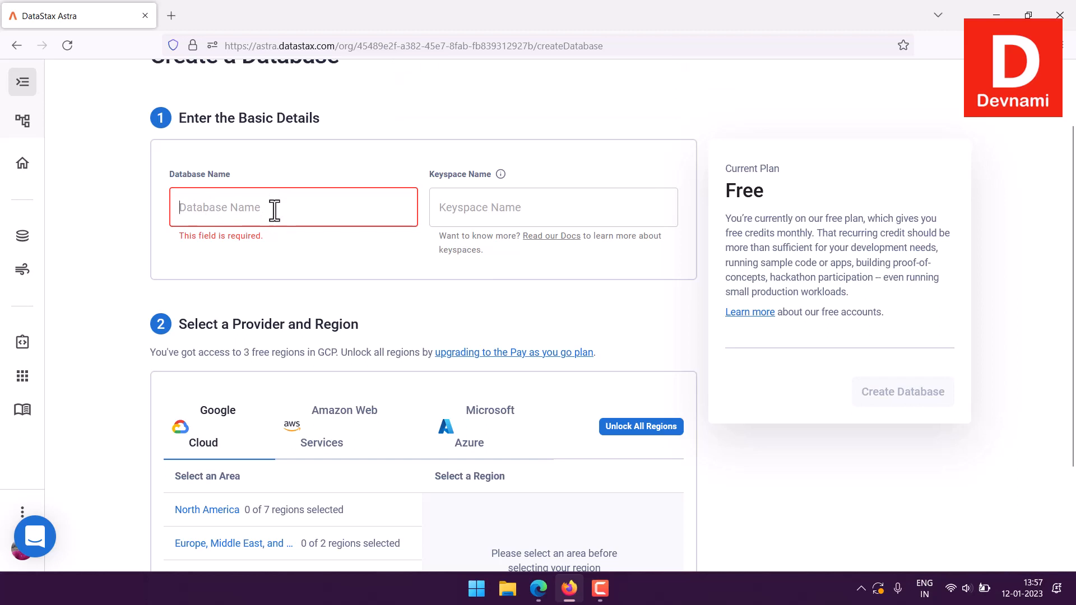
text(devnamidb)
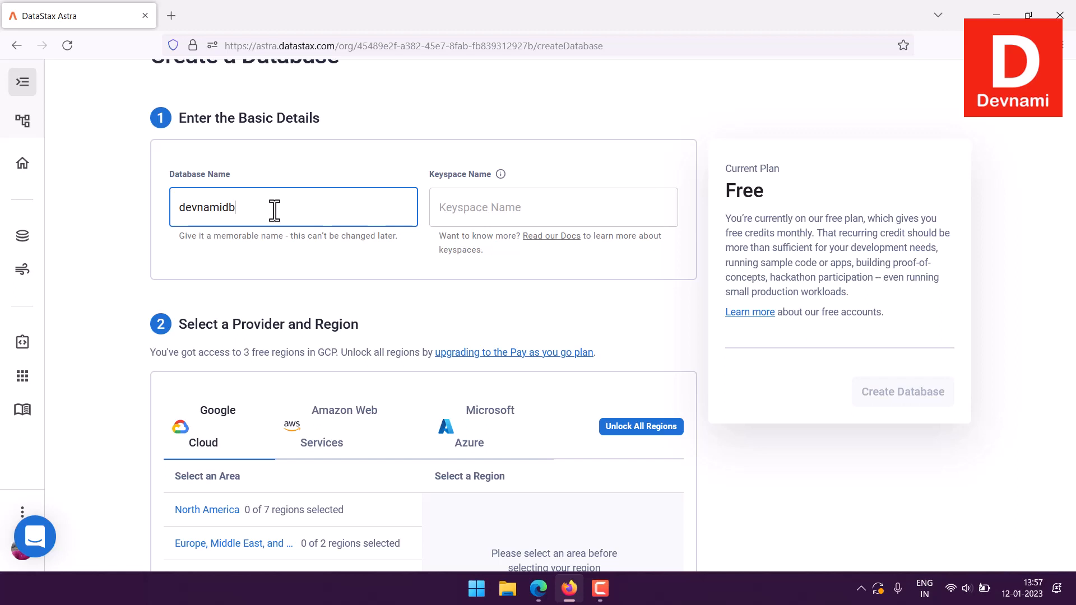
click(527, 211)
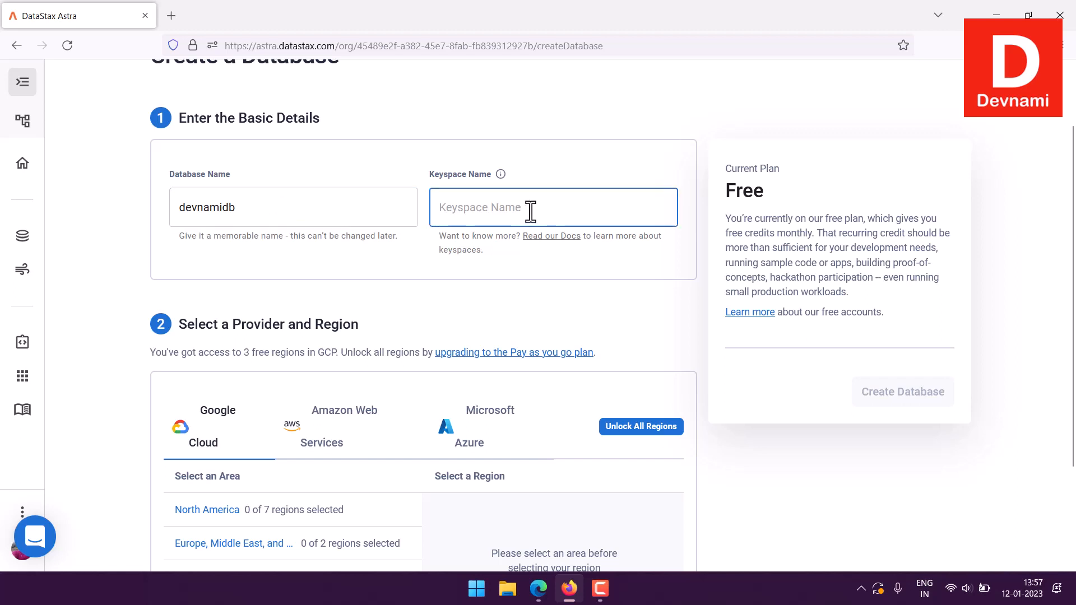
text(devnamikey)
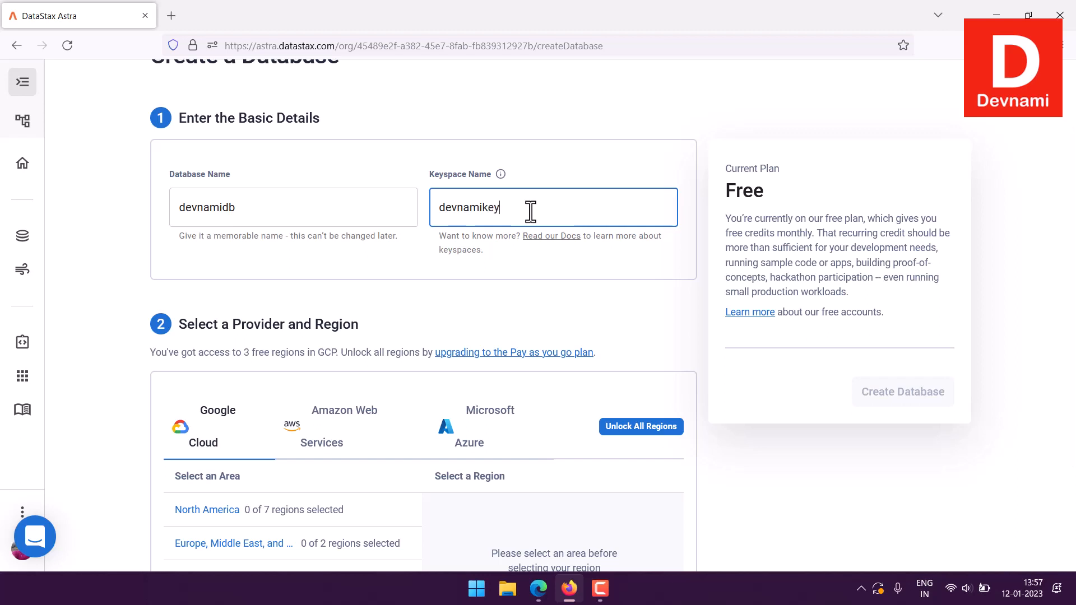
click(290, 300)
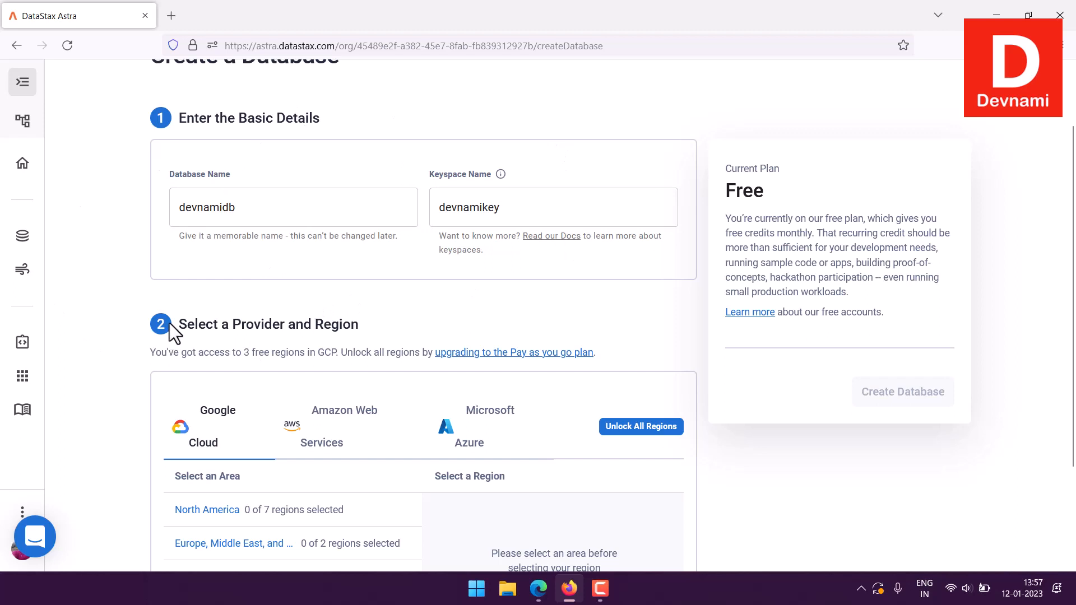
- Examine the Google Cloud regions offered for Asia Pacific, North America and Europe, Middle East without selecting one
scroll(168, 331, down, 2)
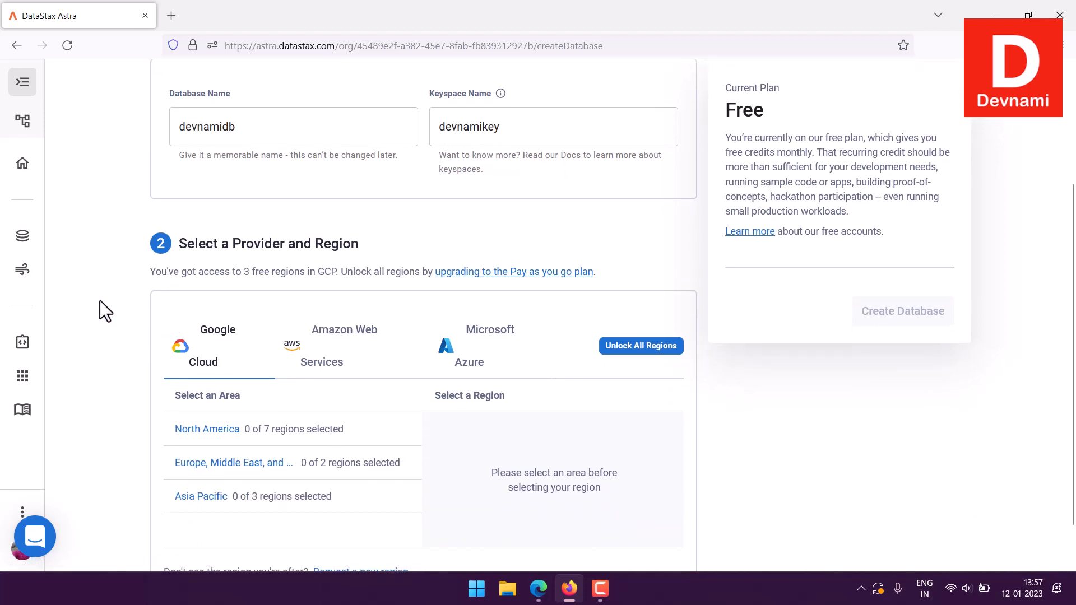
scroll(100, 300, down, 1)
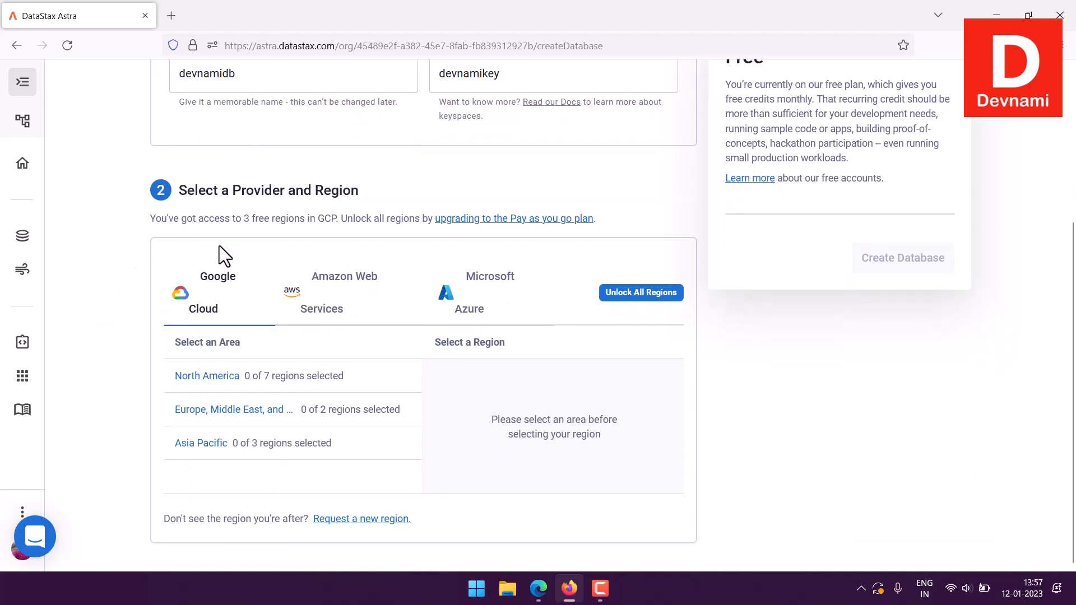
drag(218, 192, 154, 195)
click(216, 195)
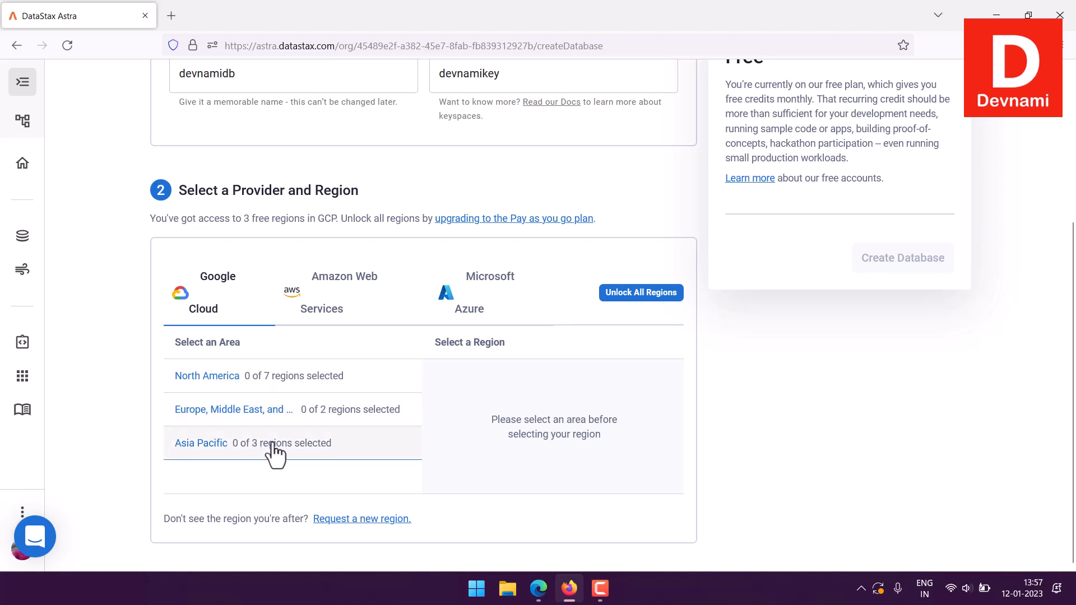
click(295, 444)
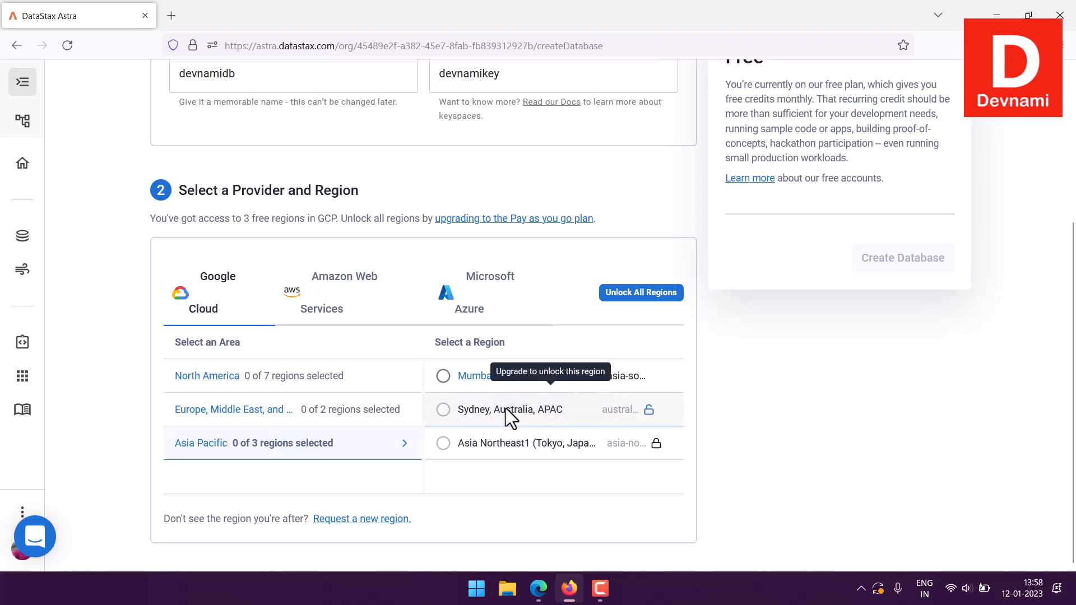
click(346, 387)
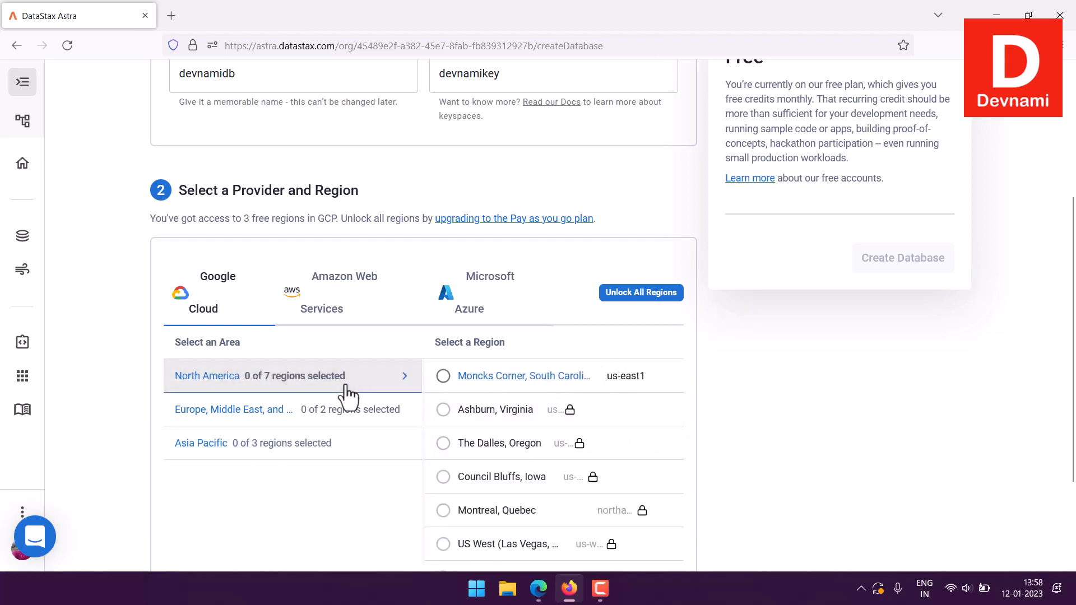
scroll(636, 413, down, 1)
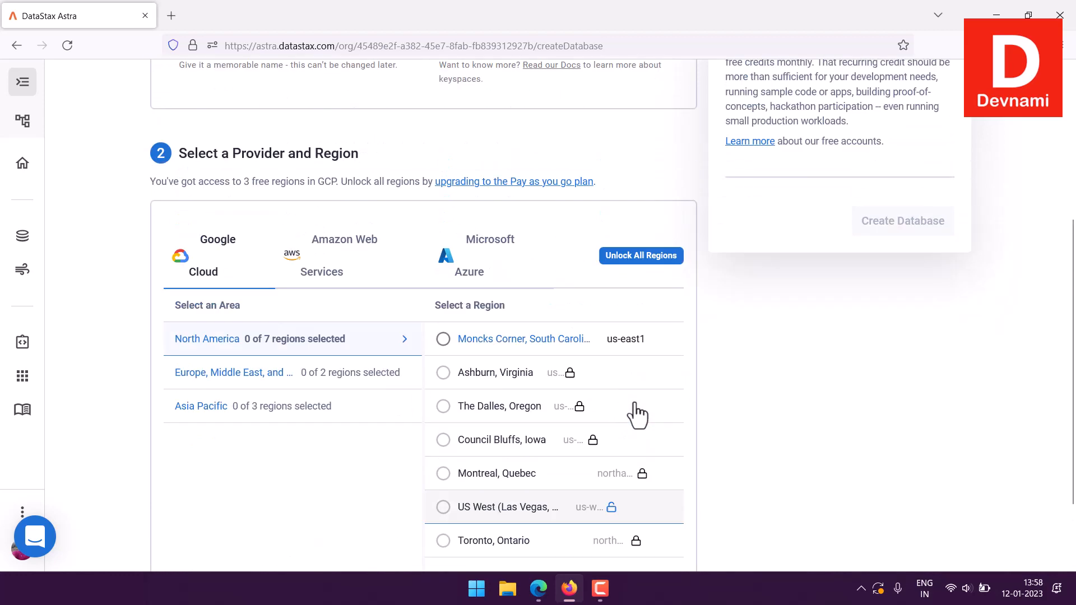
scroll(636, 414, up, 2)
click(354, 436)
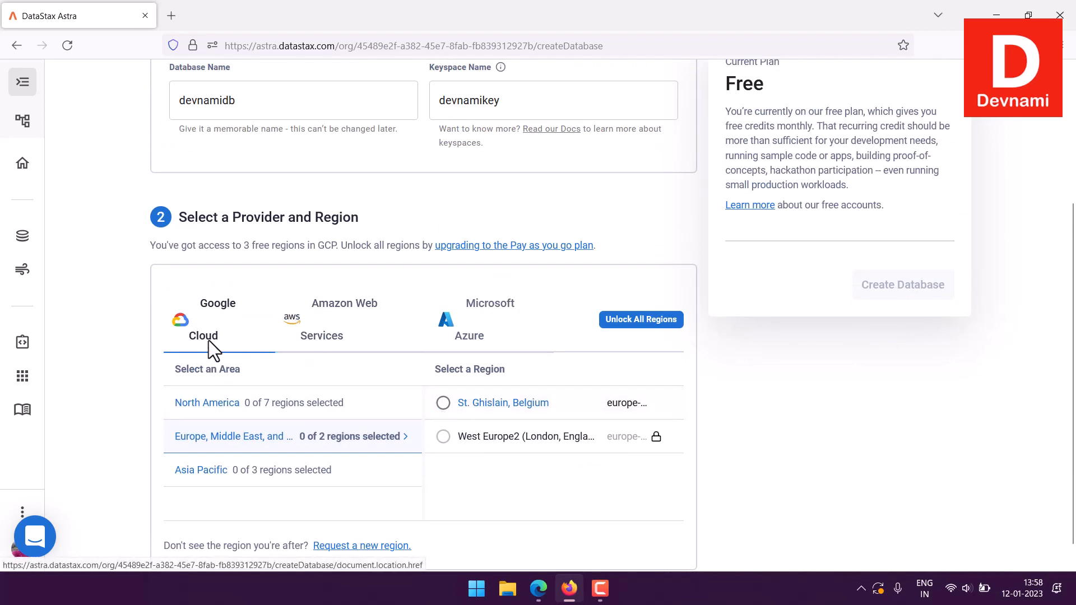
- Look over the Amazon Web Services regions for Asia Pacific and the Microsoft Azure regions for each area
click(367, 343)
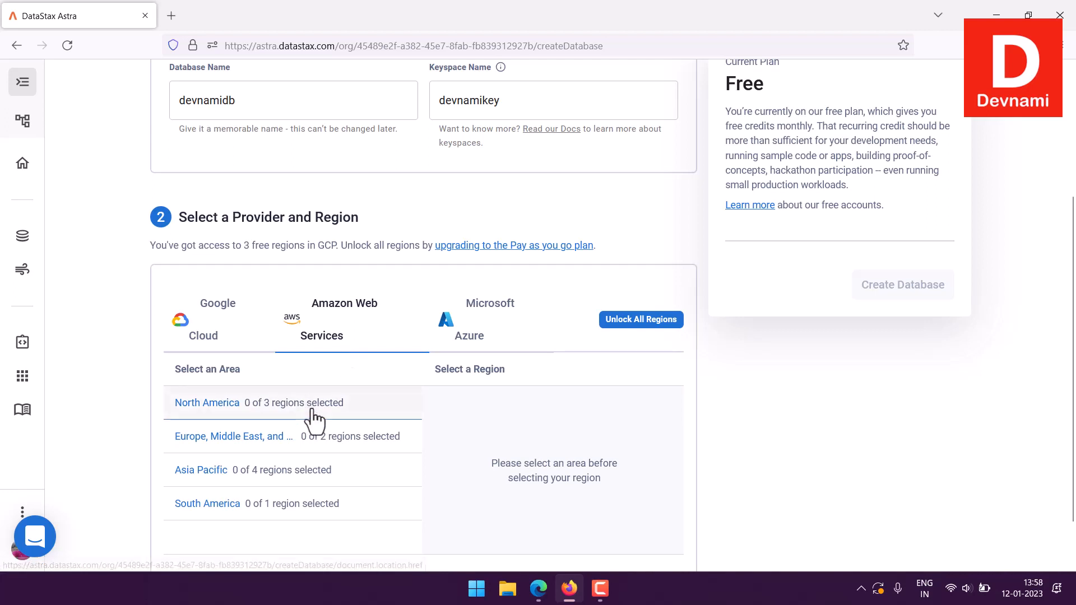
click(311, 473)
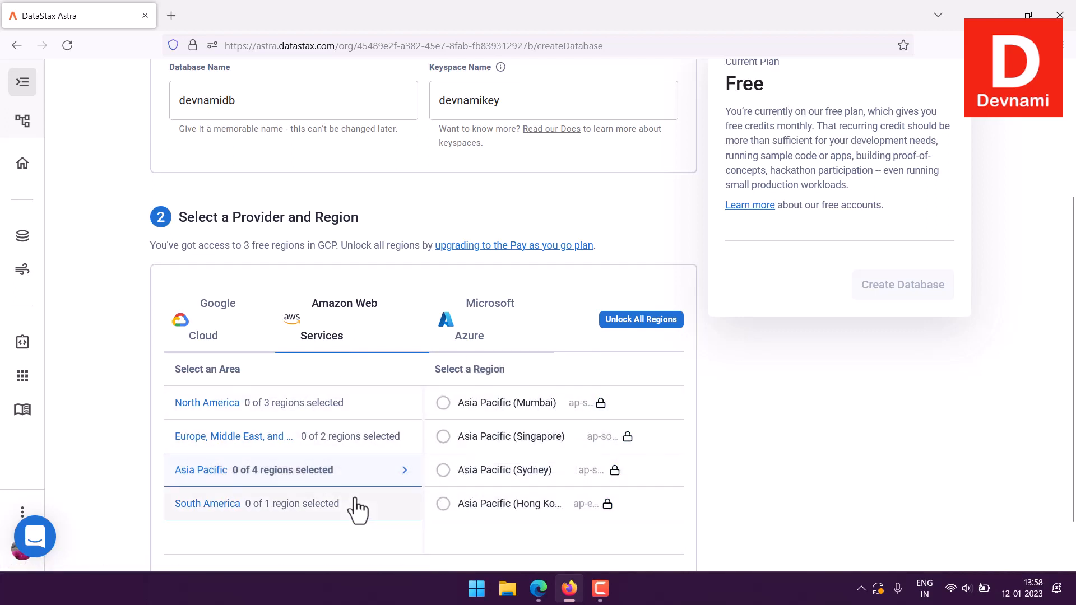
click(473, 337)
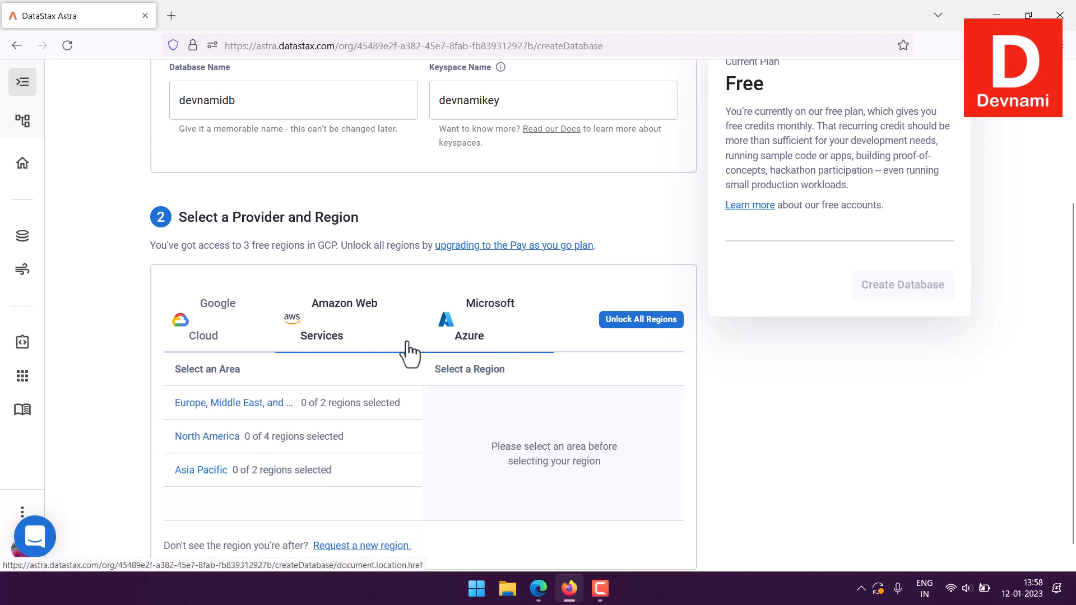
click(336, 408)
click(330, 437)
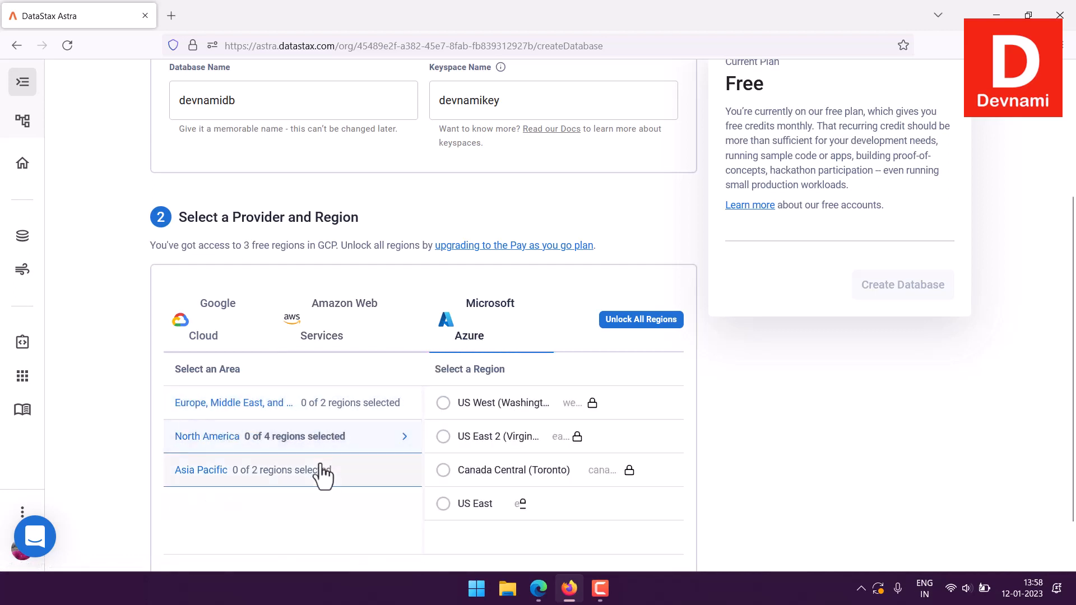
click(322, 473)
- Choose Google Cloud as the provider and select the North America region Moncks Corner, South Carolina (us-east1)
click(256, 325)
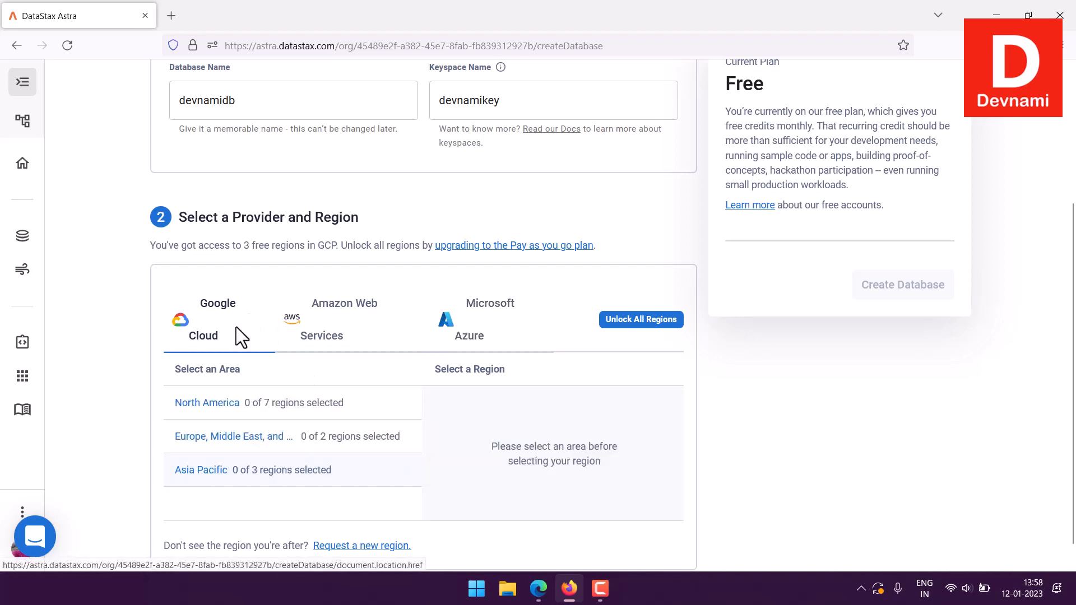
click(369, 414)
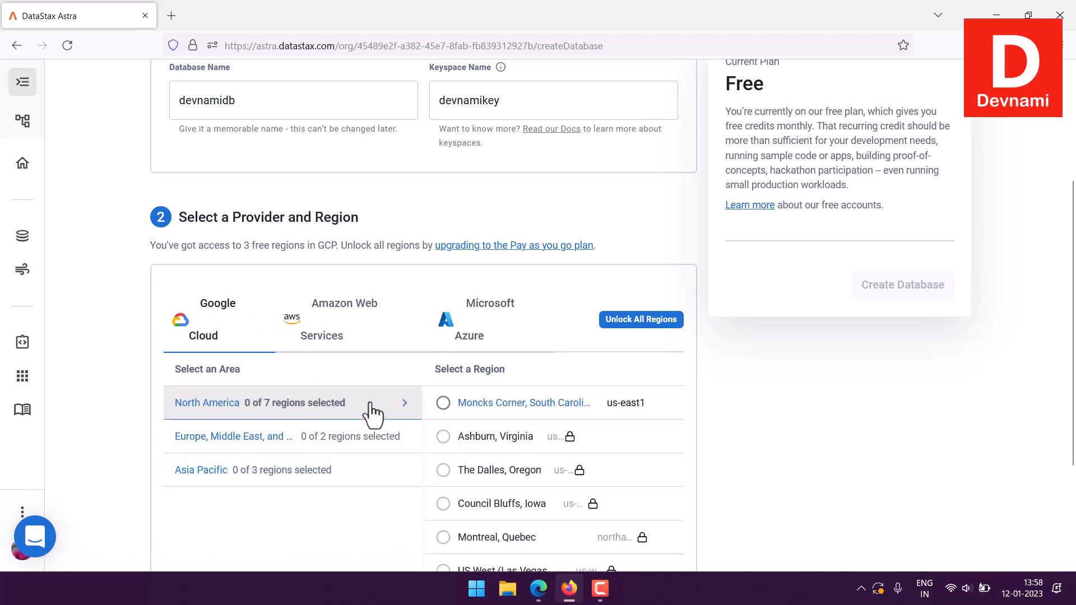
click(373, 433)
click(339, 471)
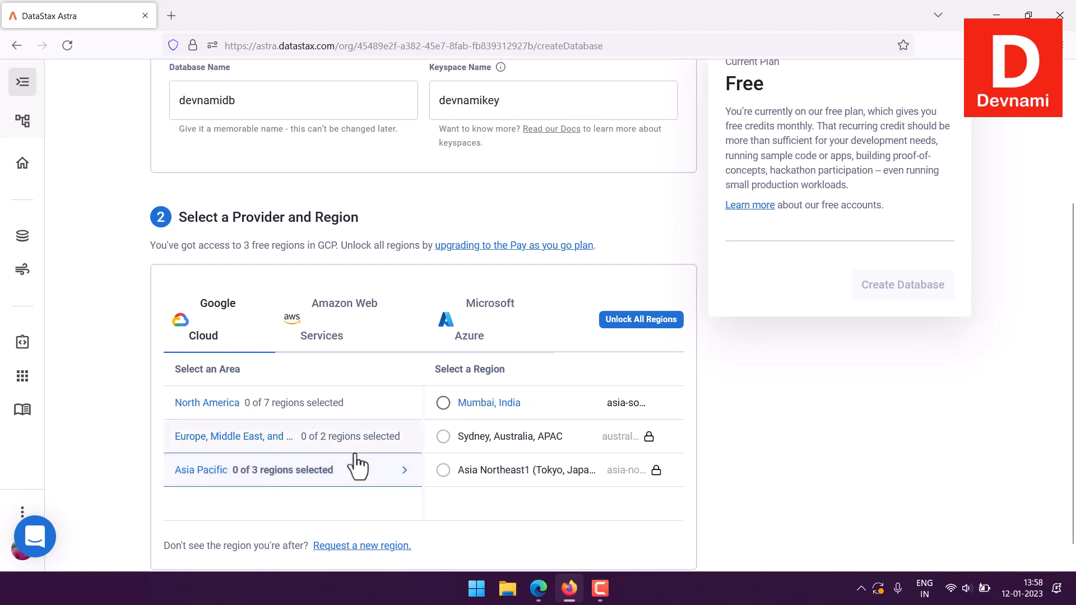
click(371, 413)
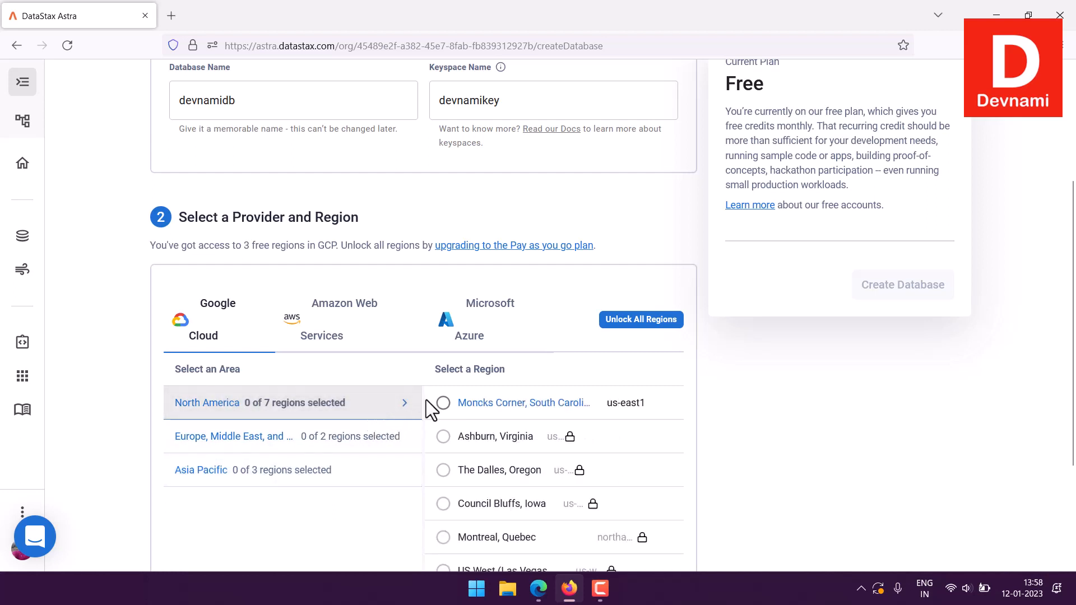
click(443, 405)
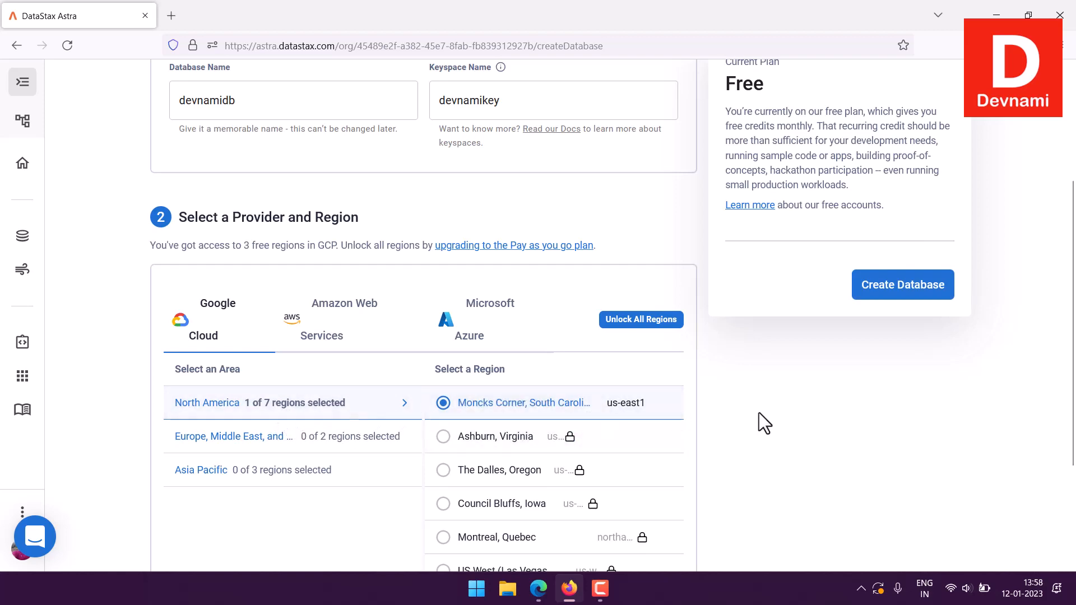
- Review the form, create the devnamidb database and dismiss the support chat message on the confirmation page
scroll(769, 402, down, 3)
scroll(768, 402, up, 2)
scroll(769, 401, up, 1)
scroll(824, 192, down, 3)
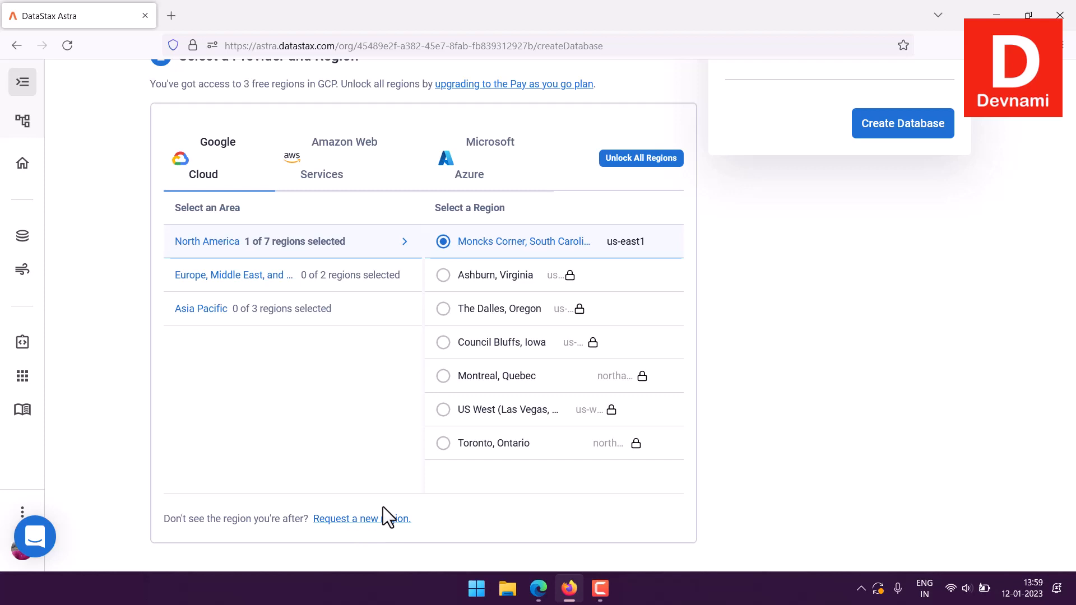
mouse_move(569, 277)
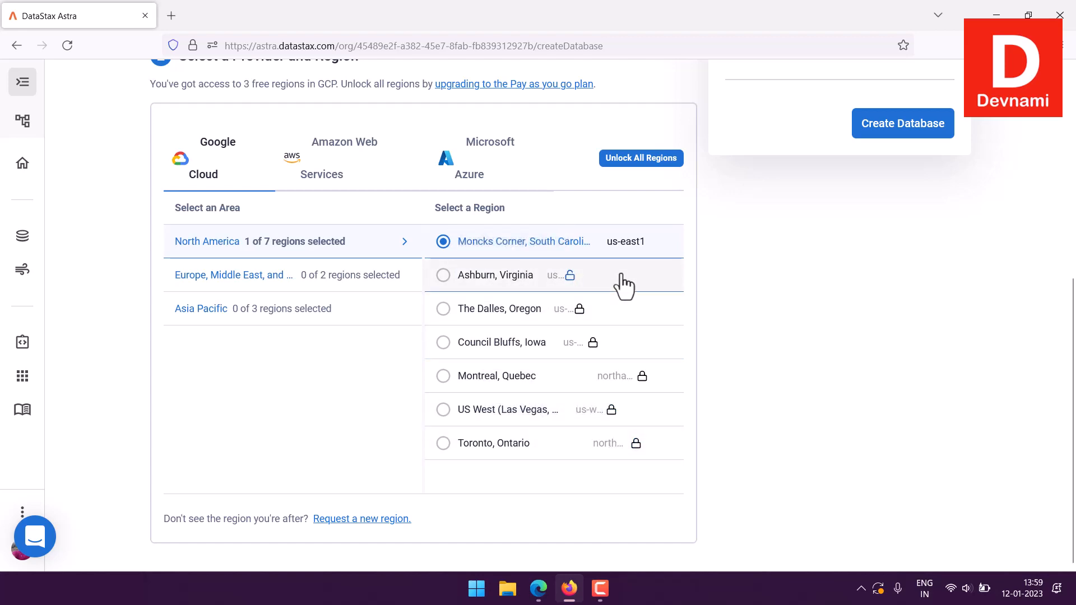
scroll(880, 297, up, 5)
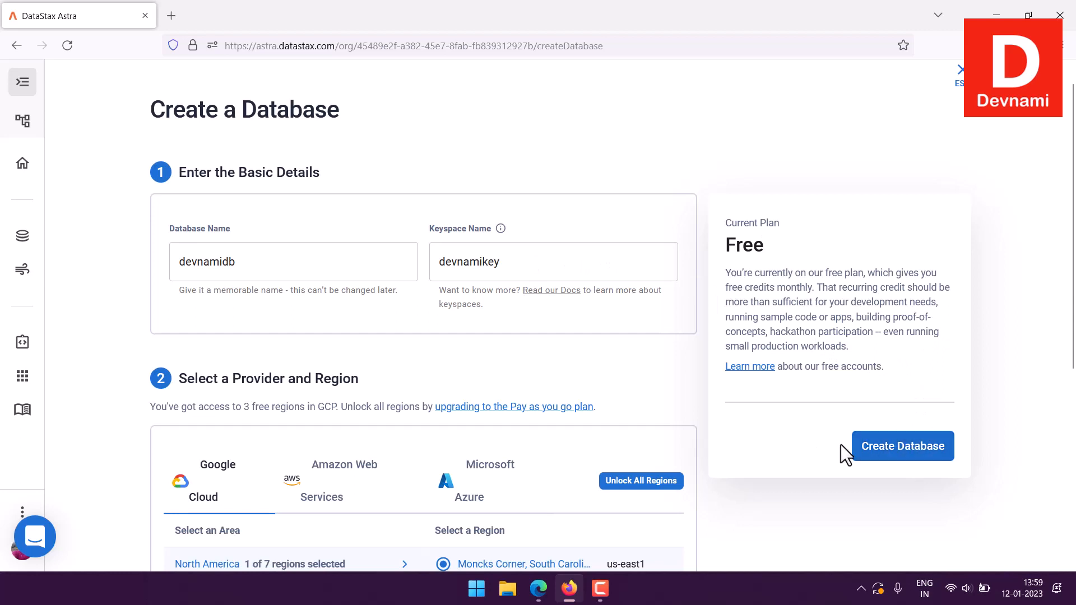
click(888, 455)
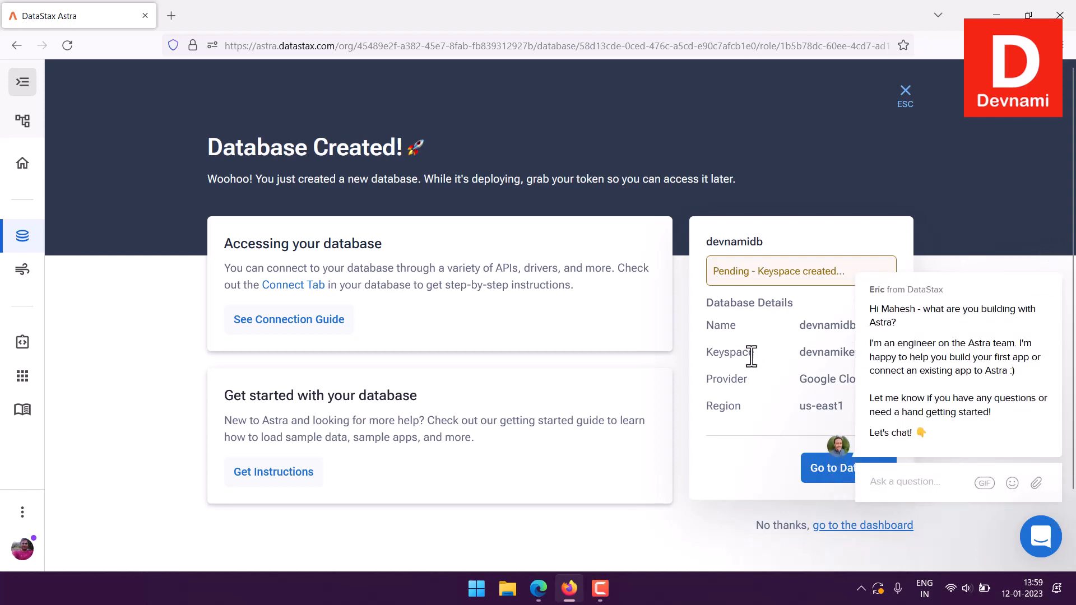
click(1049, 246)
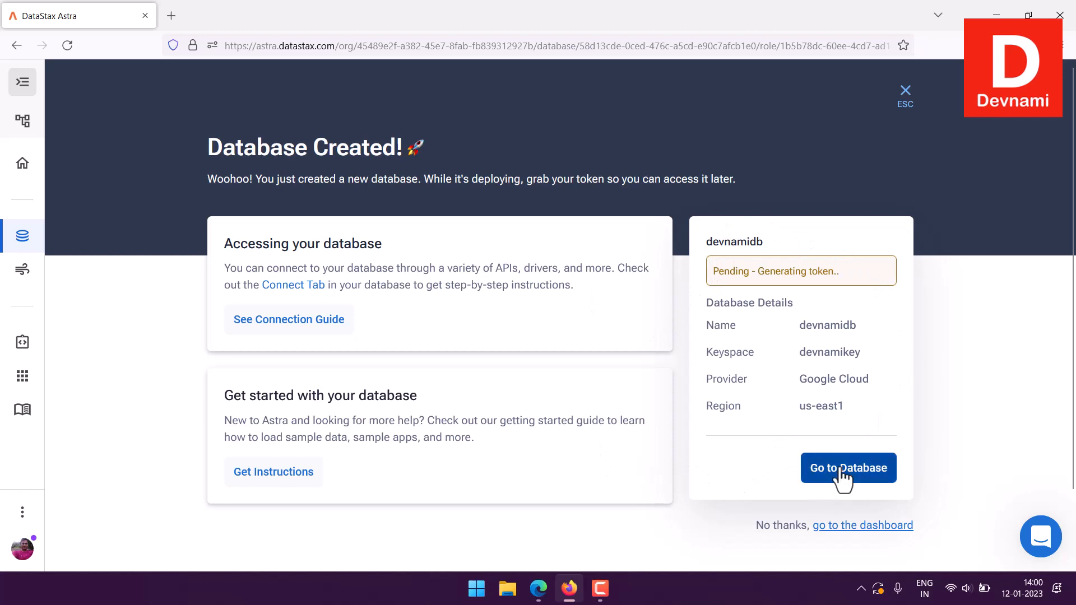
click(861, 536)
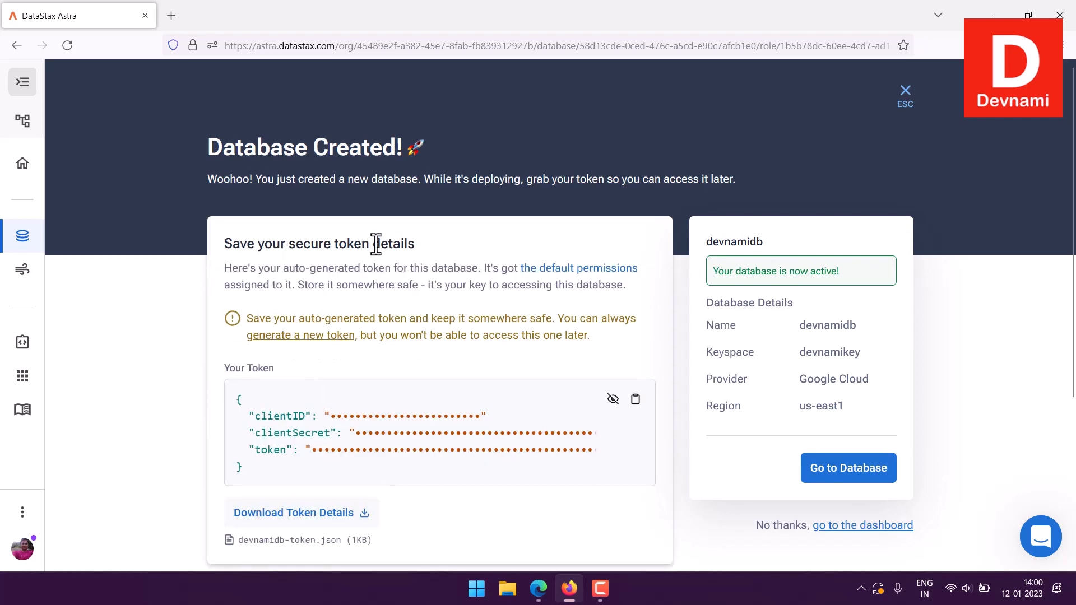
- Review the secure token section, download the token details as devnamidb-token.json and dismiss the download notification
drag(291, 245, 434, 245)
click(433, 245)
scroll(435, 252, down, 2)
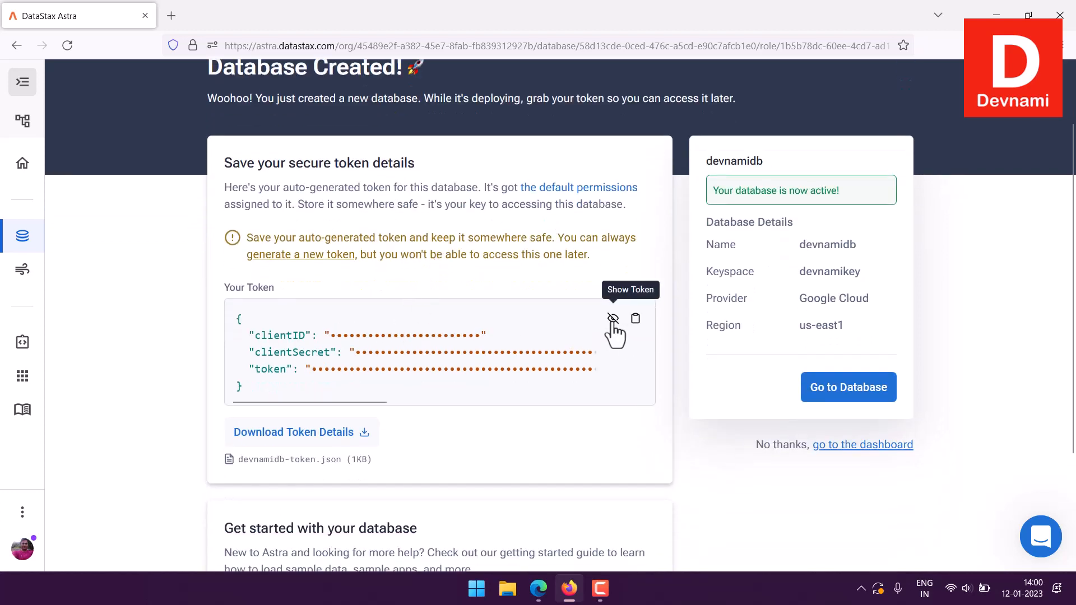
click(332, 443)
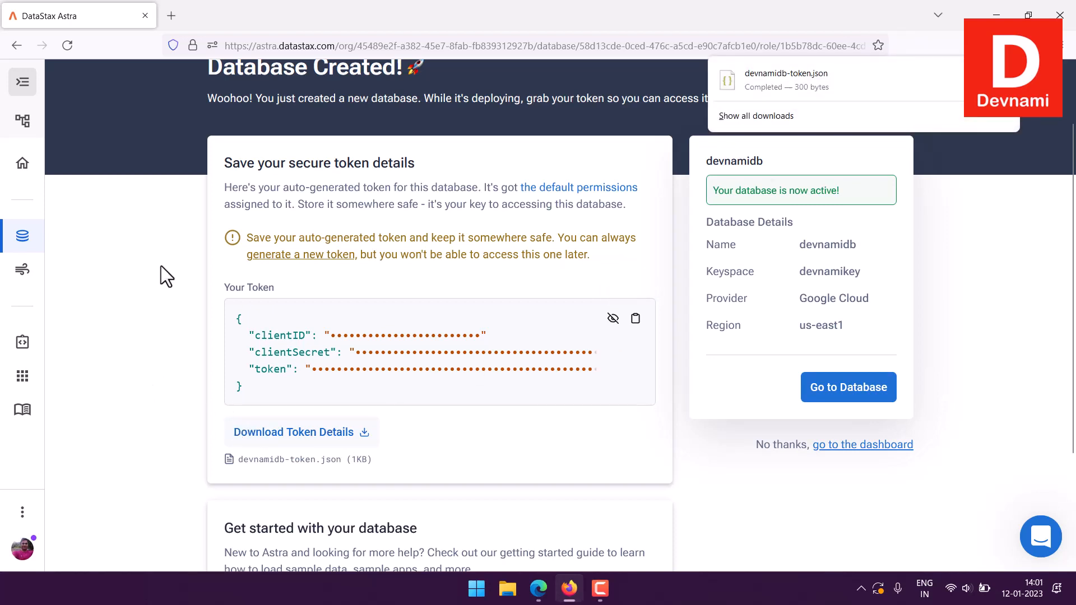
click(155, 451)
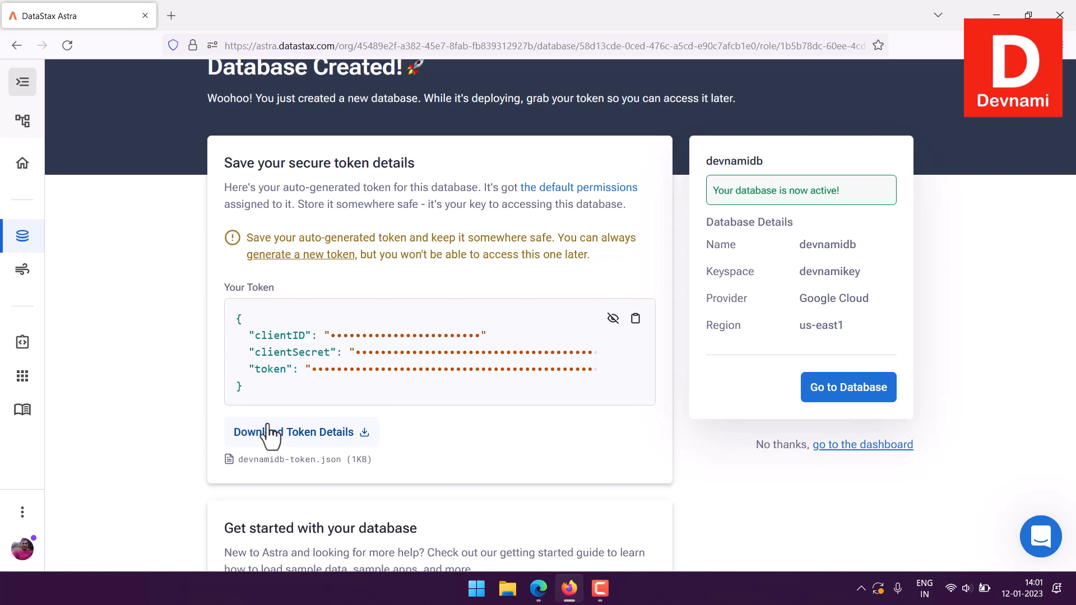
- Open the getting started instructions for the database and read the sections on connecting and hooking up the database
scroll(166, 375, down, 3)
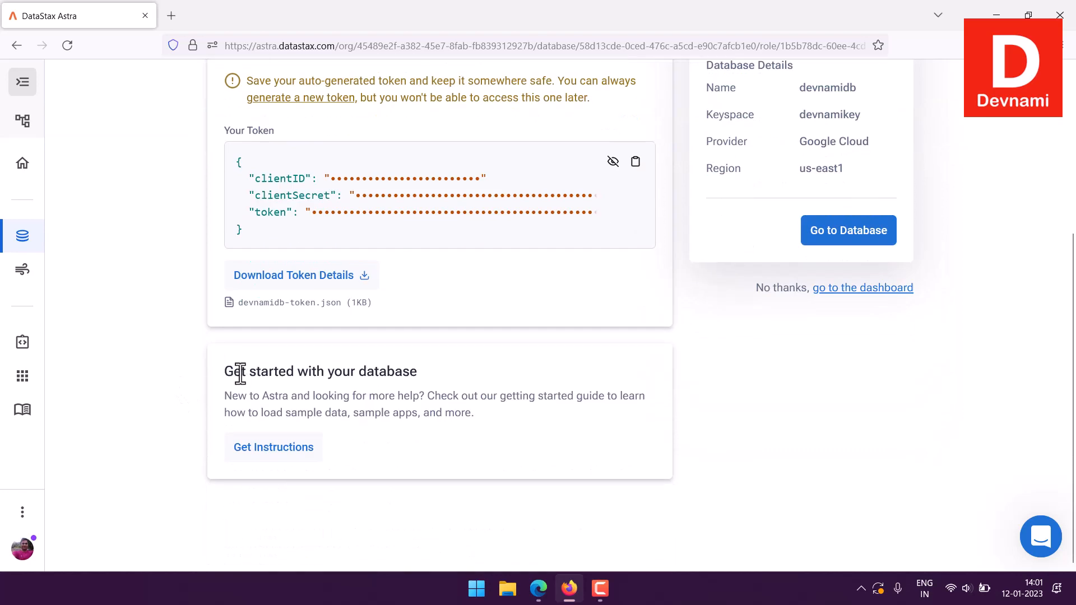
drag(240, 372, 409, 372)
click(403, 372)
click(292, 448)
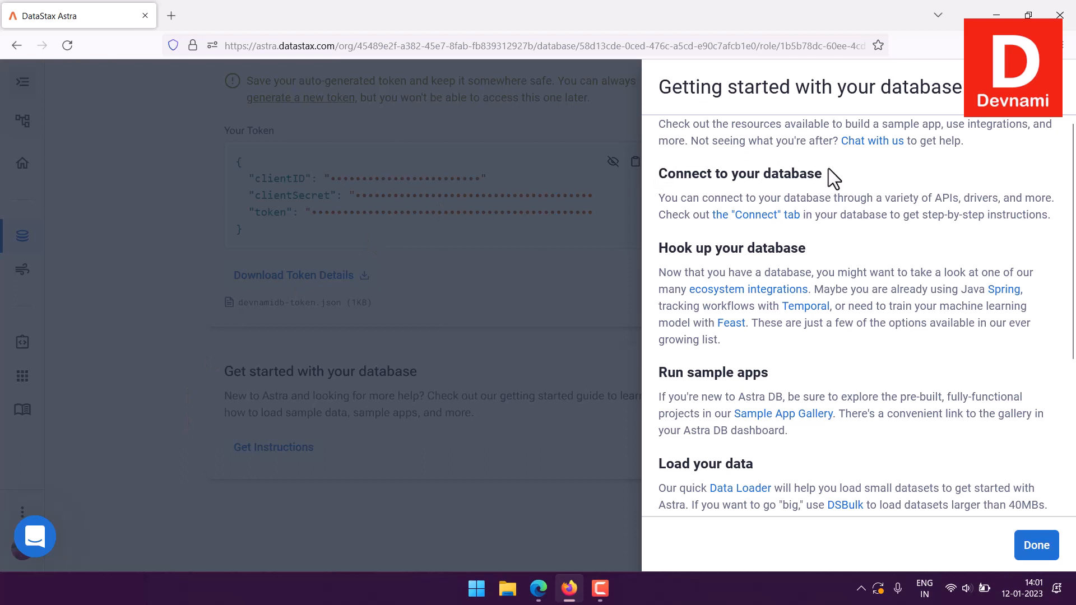
drag(701, 171, 832, 169)
click(860, 176)
drag(712, 248, 758, 243)
click(810, 250)
drag(835, 269, 912, 343)
click(912, 344)
- Read the sections on sample apps, loading data, securing data and everything else, and close the getting started guide
scroll(915, 329, down, 3)
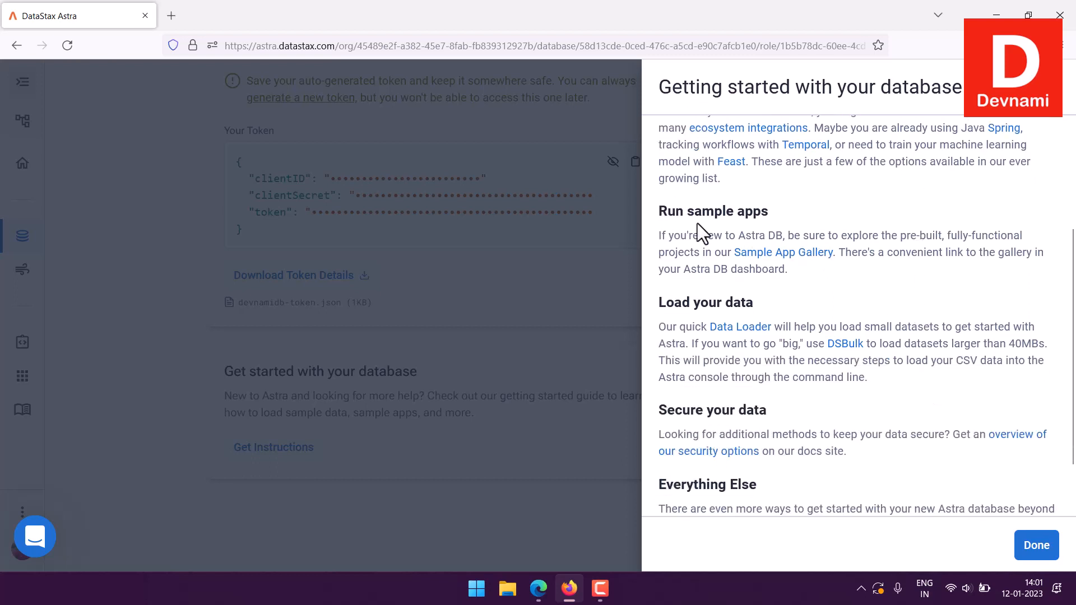
drag(685, 210, 831, 226)
click(831, 226)
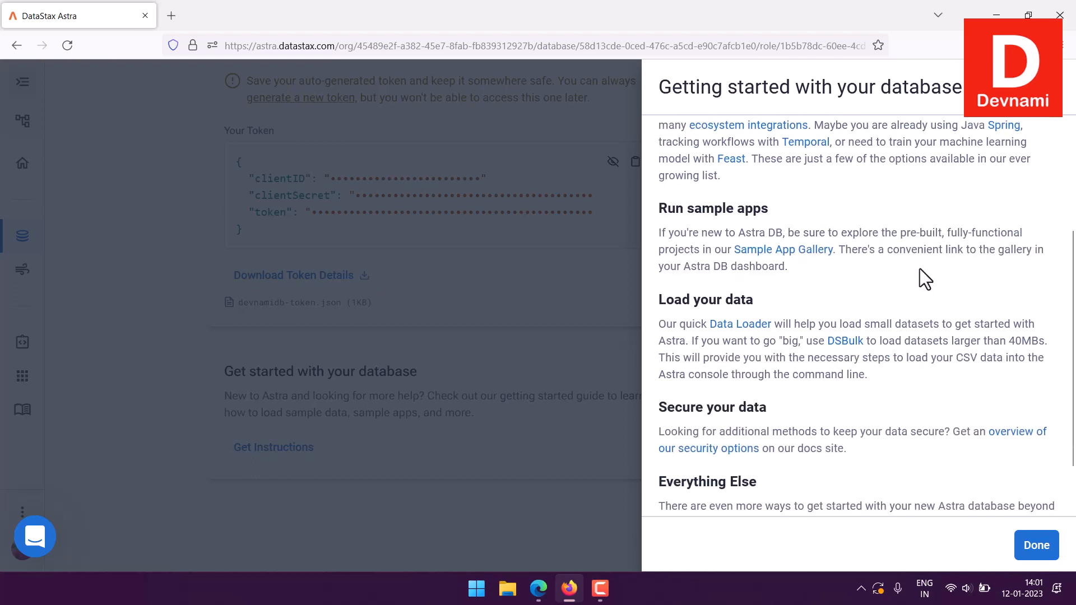
scroll(919, 268, down, 1)
click(778, 342)
drag(700, 324, 872, 383)
click(873, 383)
drag(681, 443, 981, 439)
click(980, 437)
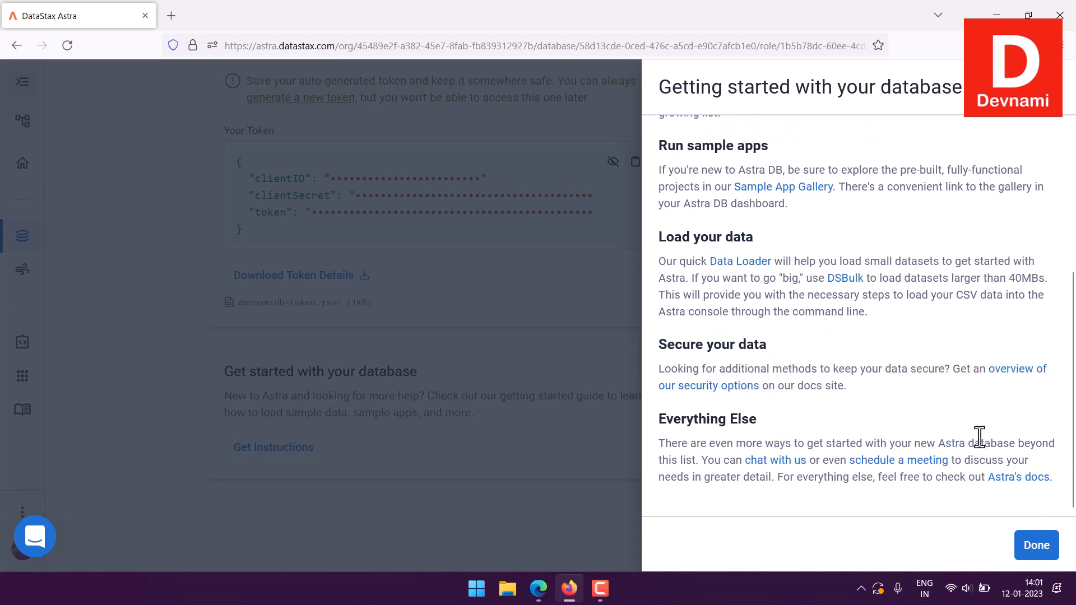
click(1028, 555)
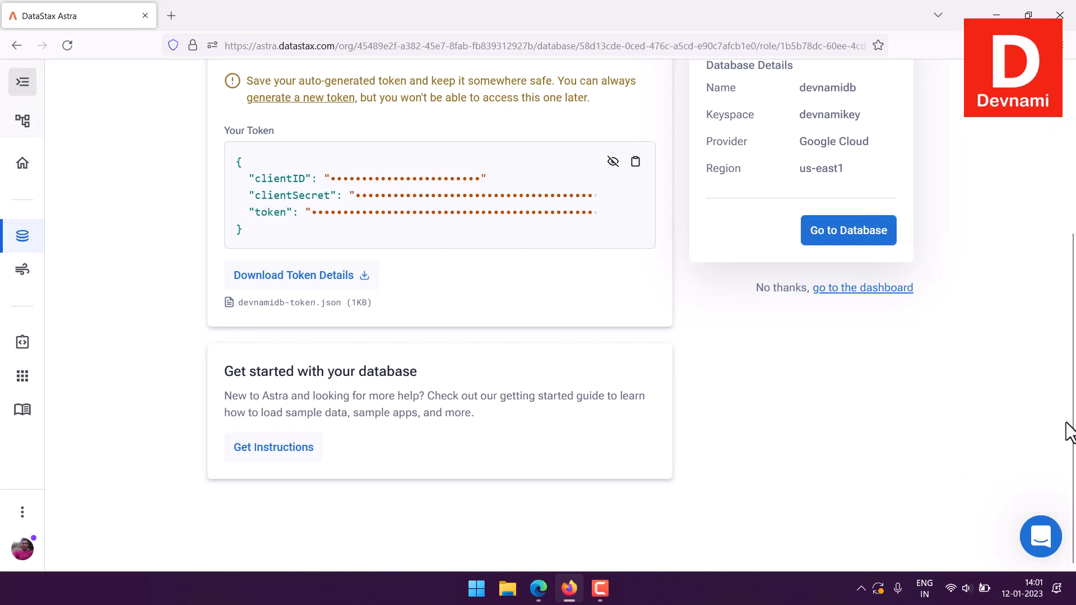
- Review the name, keyspace, provider and region of devnamidb and go to the database
scroll(1068, 432, up, 5)
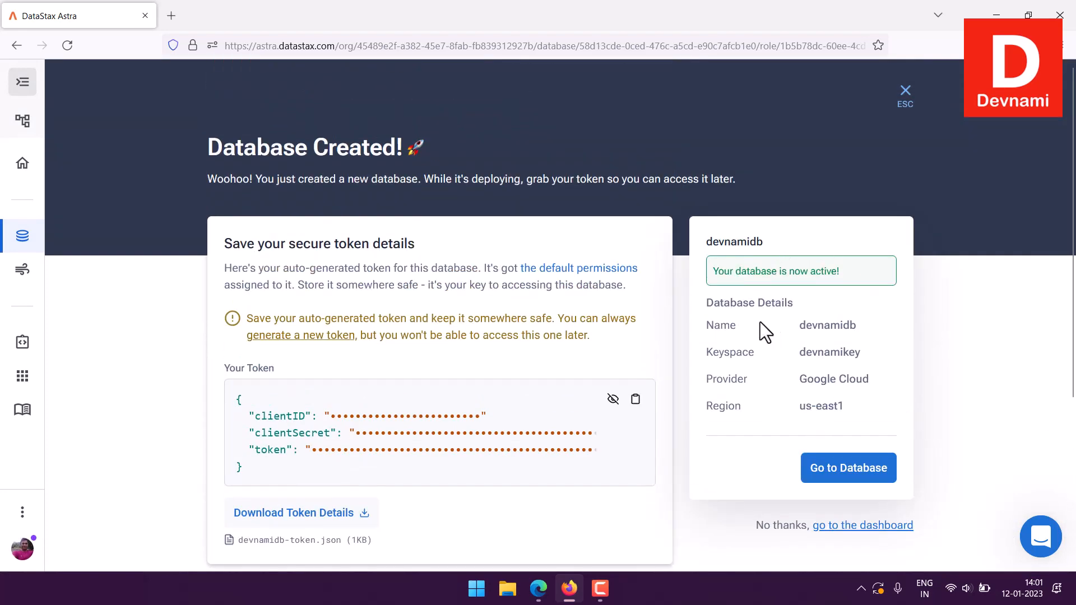
drag(707, 325, 858, 406)
click(859, 407)
drag(813, 350, 872, 354)
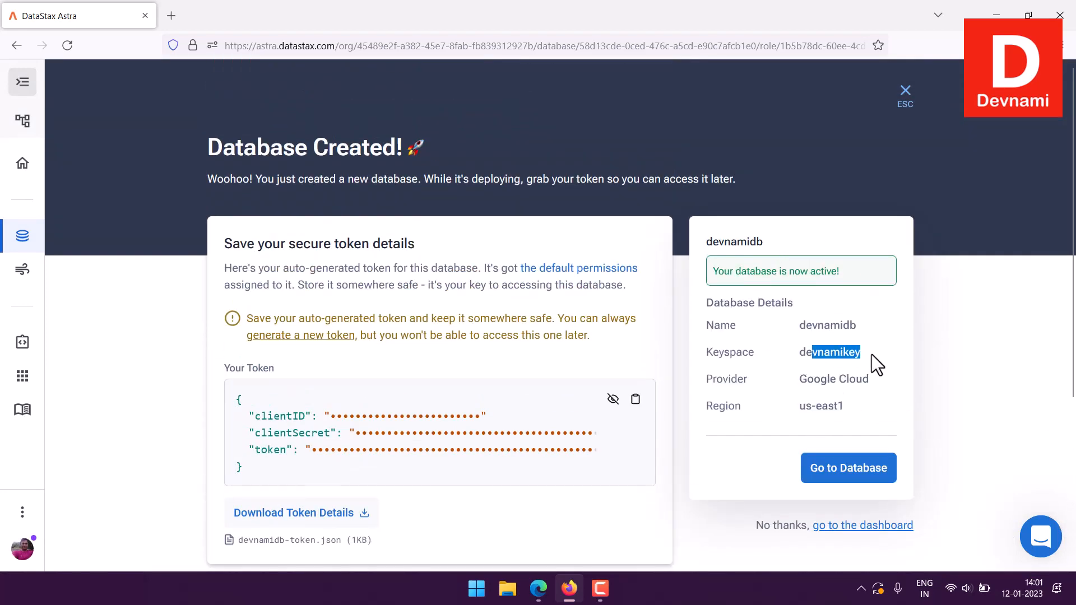
click(871, 354)
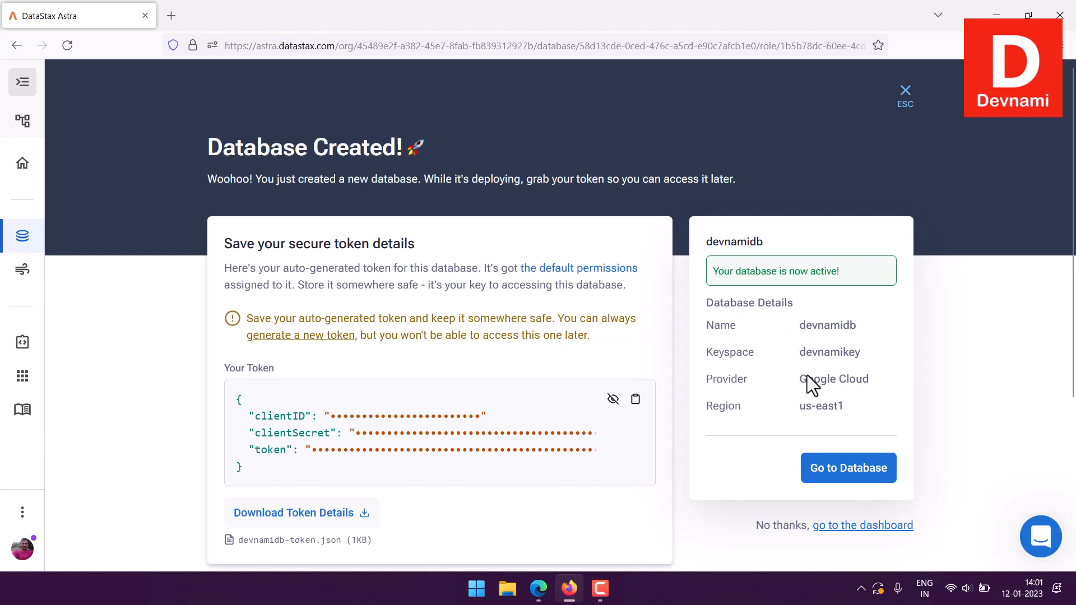
drag(806, 375, 822, 314)
click(860, 474)
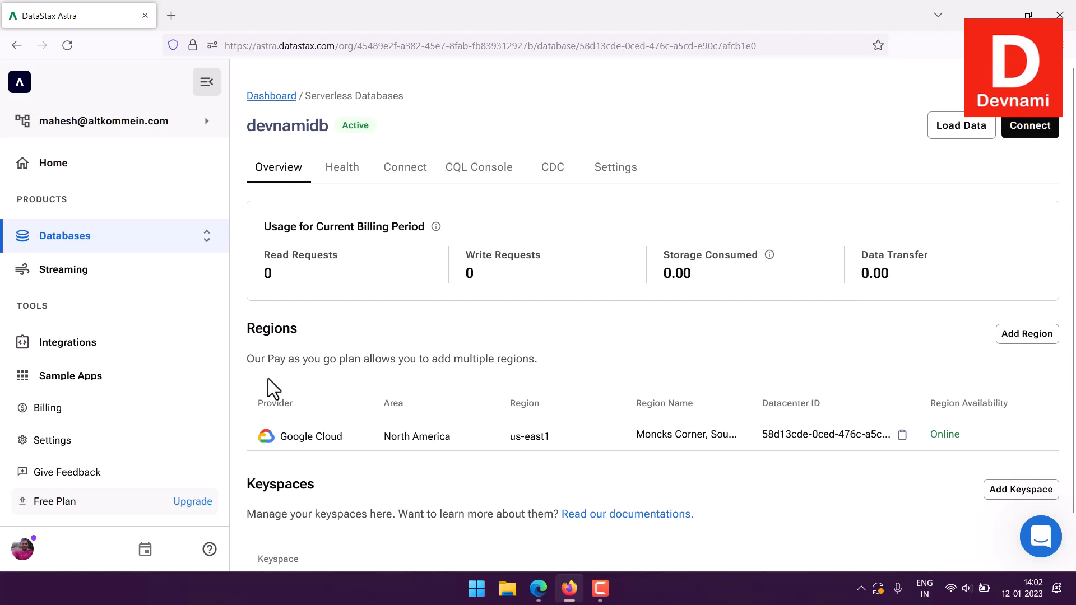
- Examine the Regions and Keyspaces sections of the devnamidb overview
drag(268, 379, 508, 359)
click(551, 358)
scroll(556, 359, down, 1)
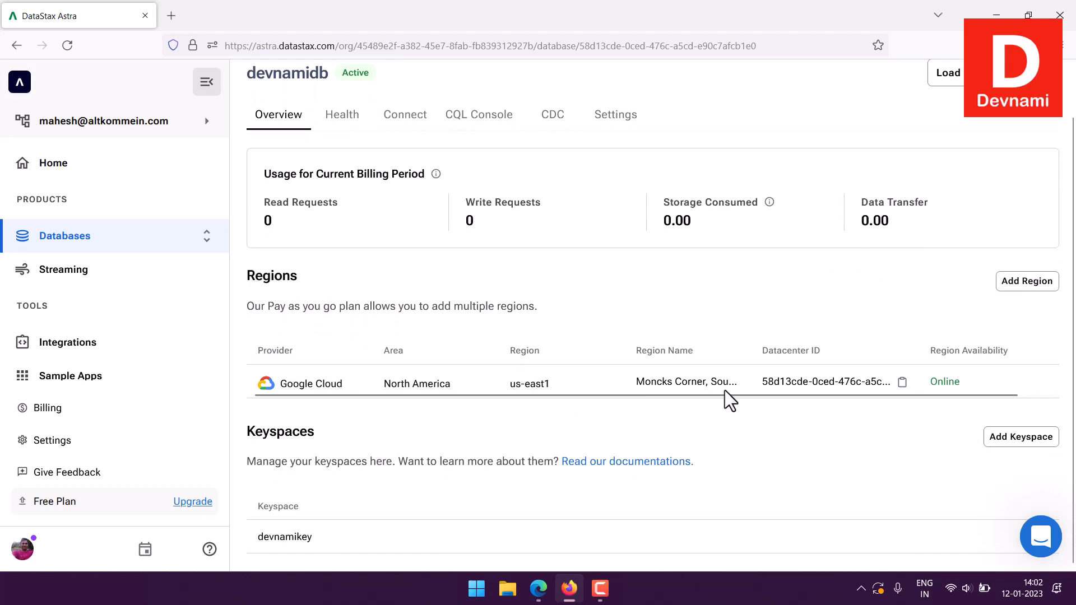
drag(721, 394, 652, 393)
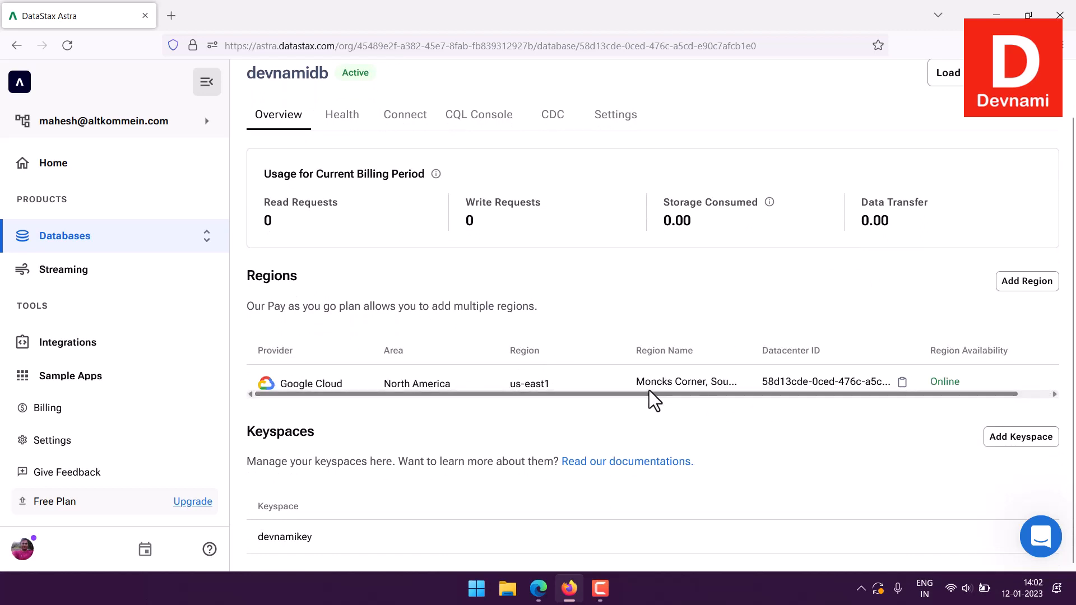
drag(248, 464, 447, 480)
click(447, 480)
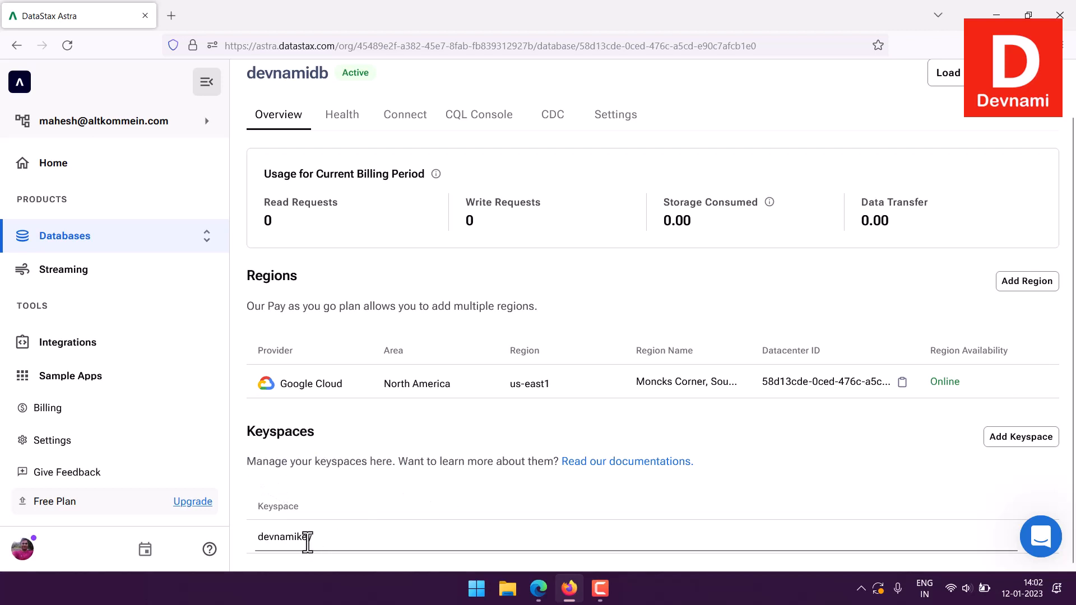
scroll(420, 392, up, 2)
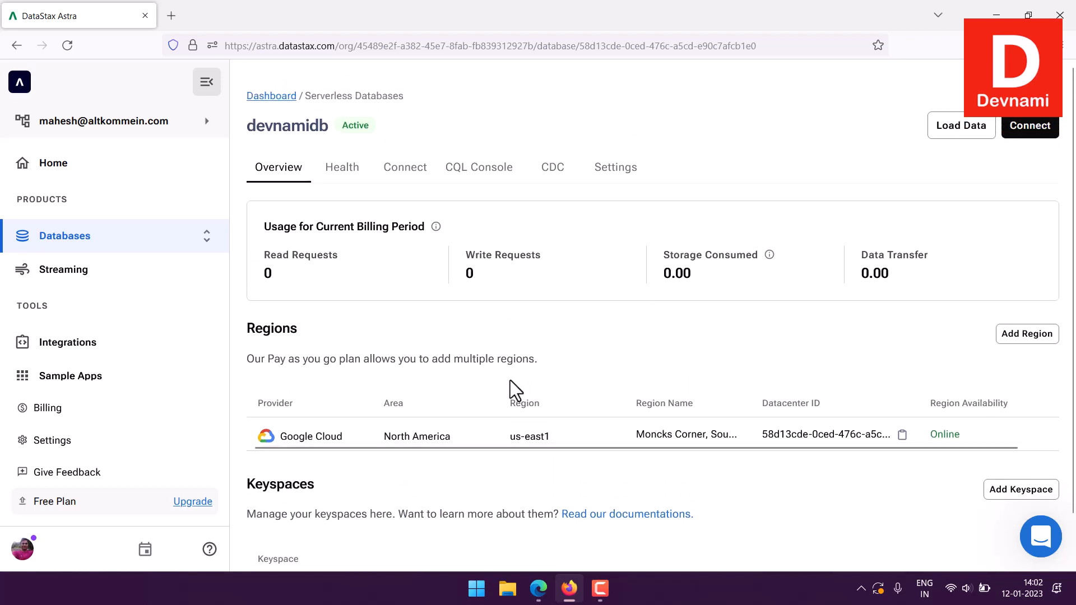
- Open the database's health dashboard and look through the request, write and read charts
click(345, 171)
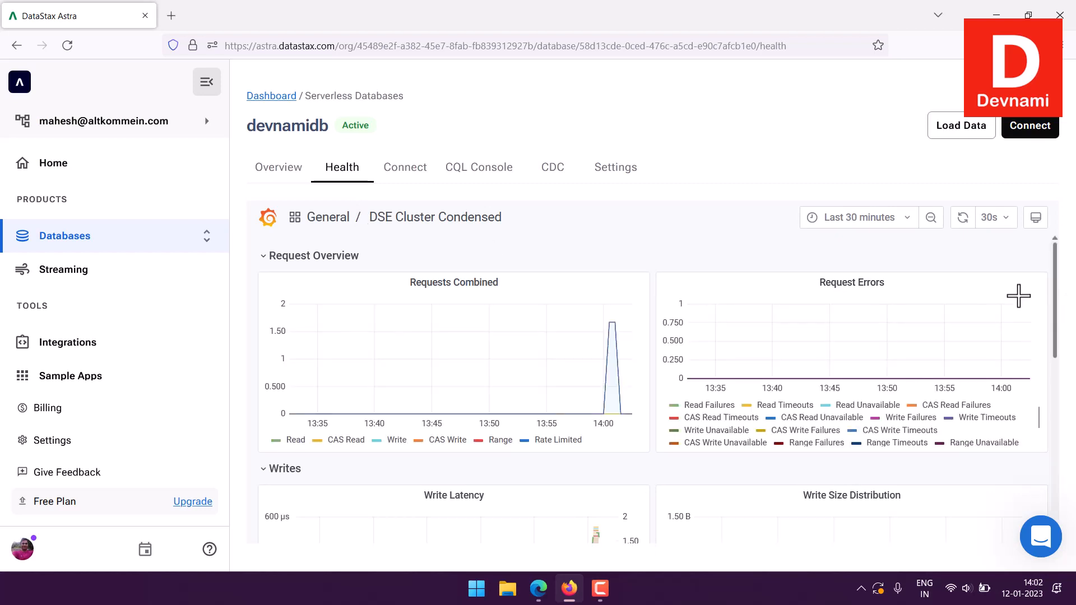
scroll(1018, 296, down, 3)
scroll(1004, 289, down, 3)
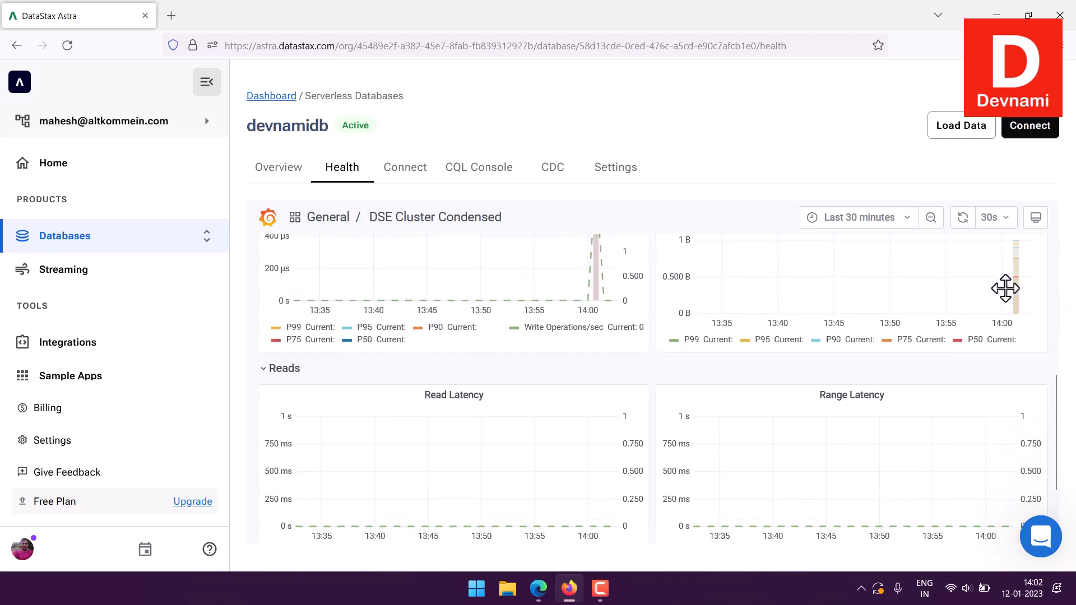
scroll(979, 359, up, 5)
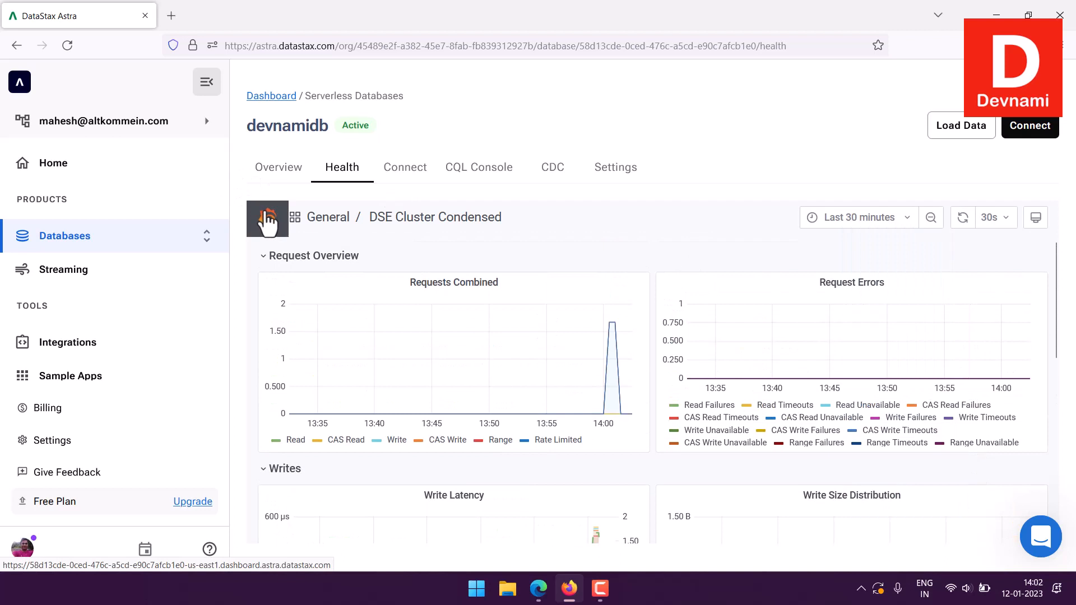
- Open the database's connection methods and check the driver languages and the available driver types
click(402, 174)
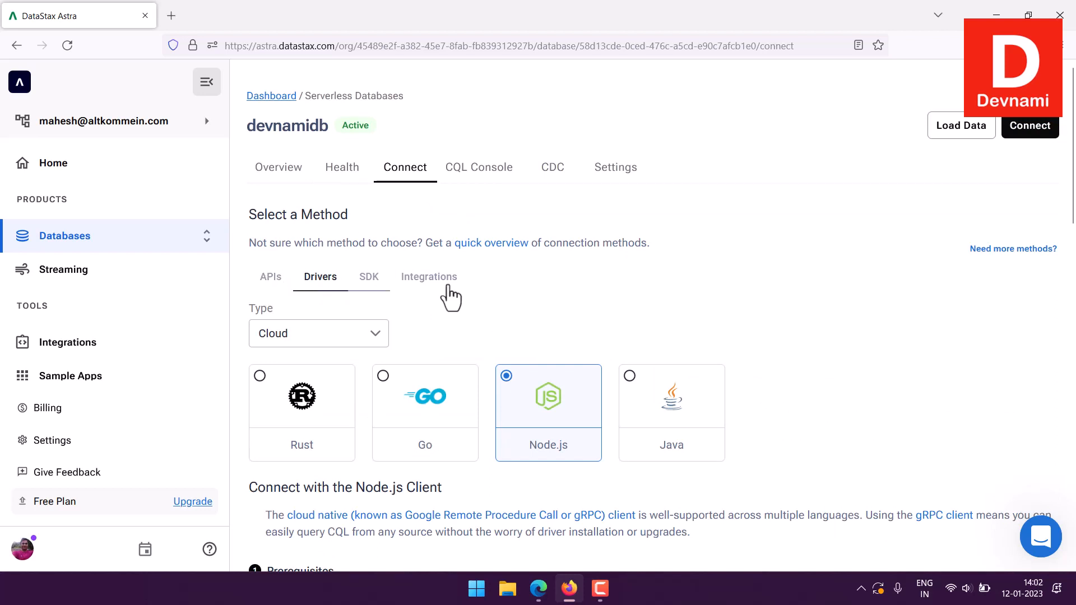
scroll(826, 308, down, 4)
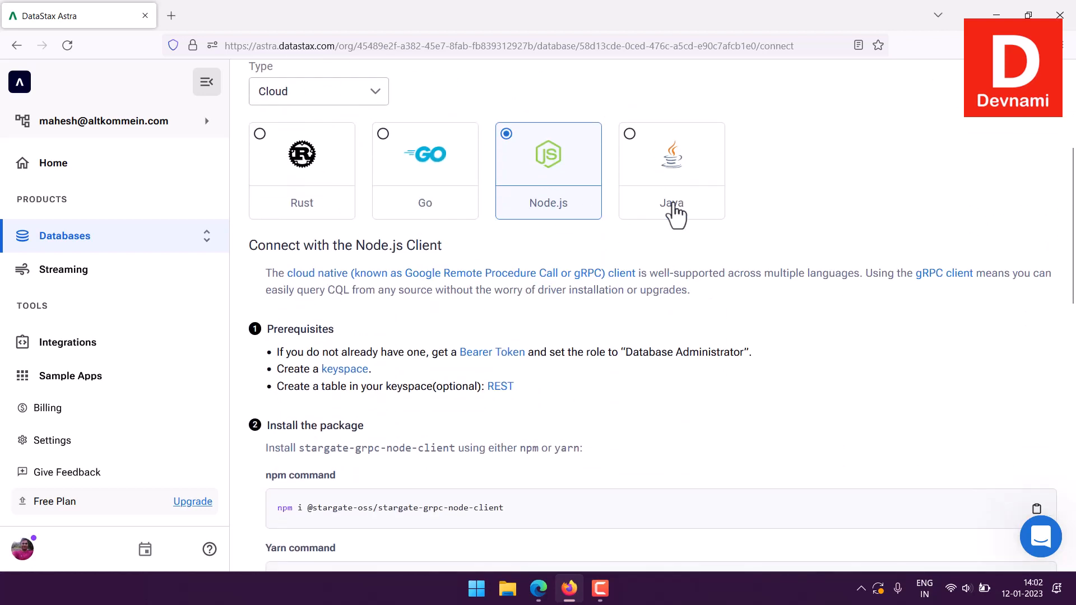
scroll(718, 218, up, 1)
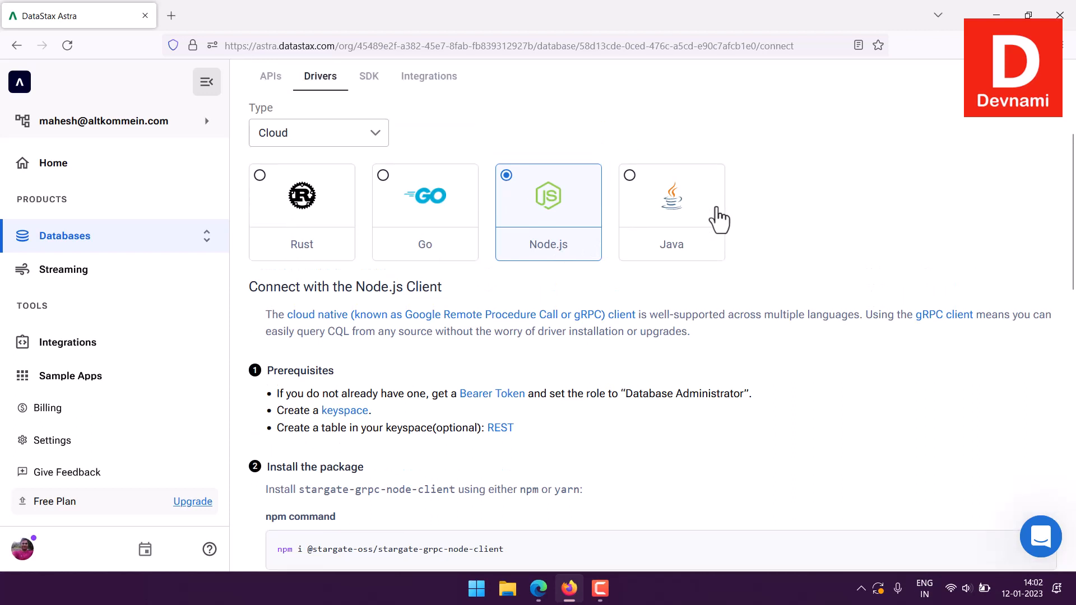
scroll(719, 219, up, 1)
click(358, 173)
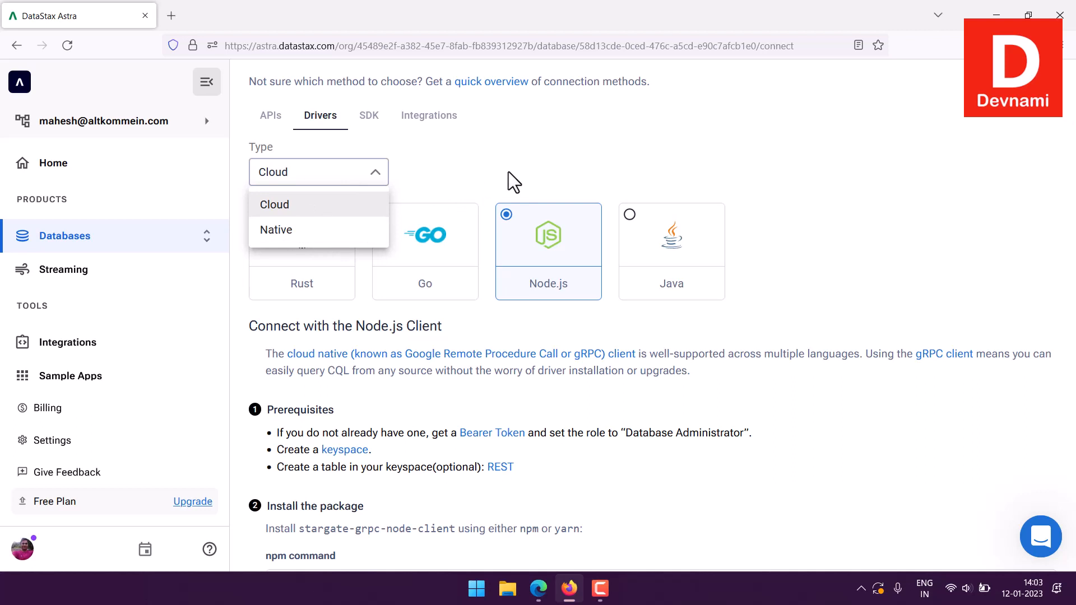
click(831, 224)
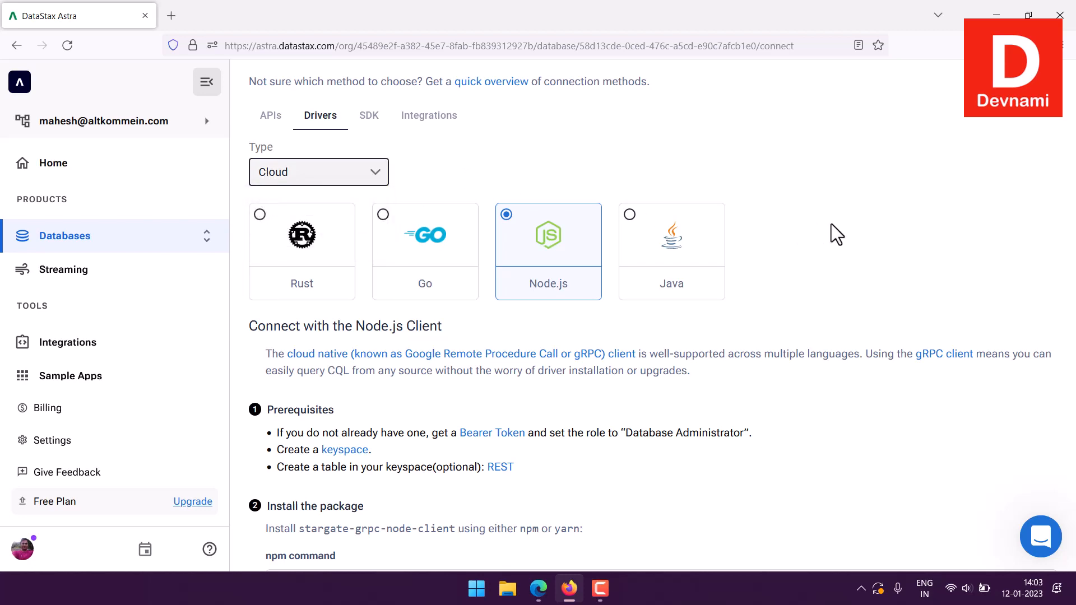
- Read the Node.js client instructions covering prerequisites, package installation, creating a connection and driver documentation
scroll(728, 280, down, 4)
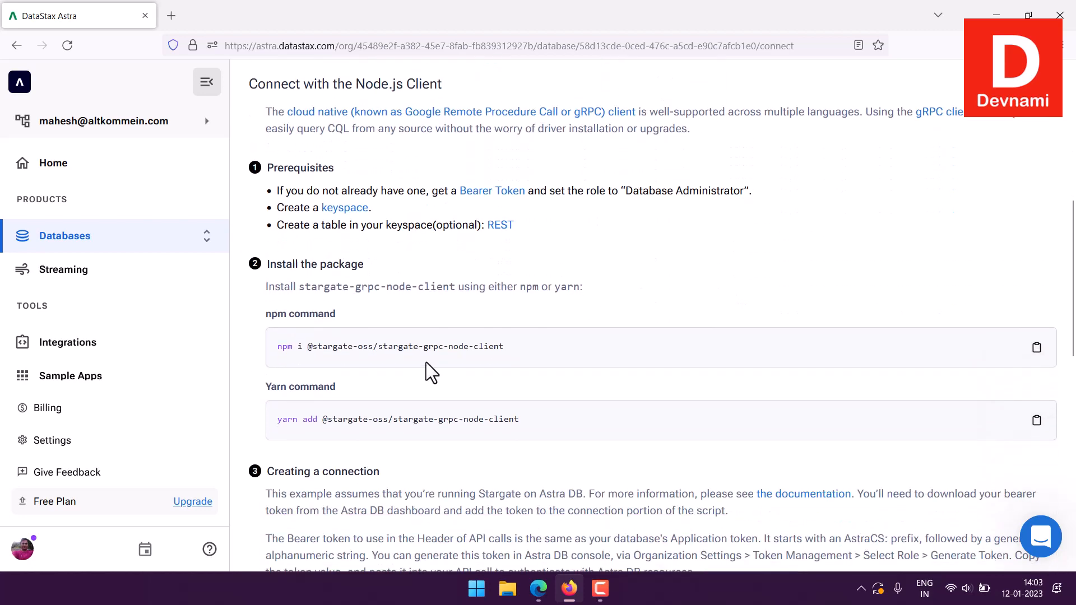
scroll(465, 361, down, 5)
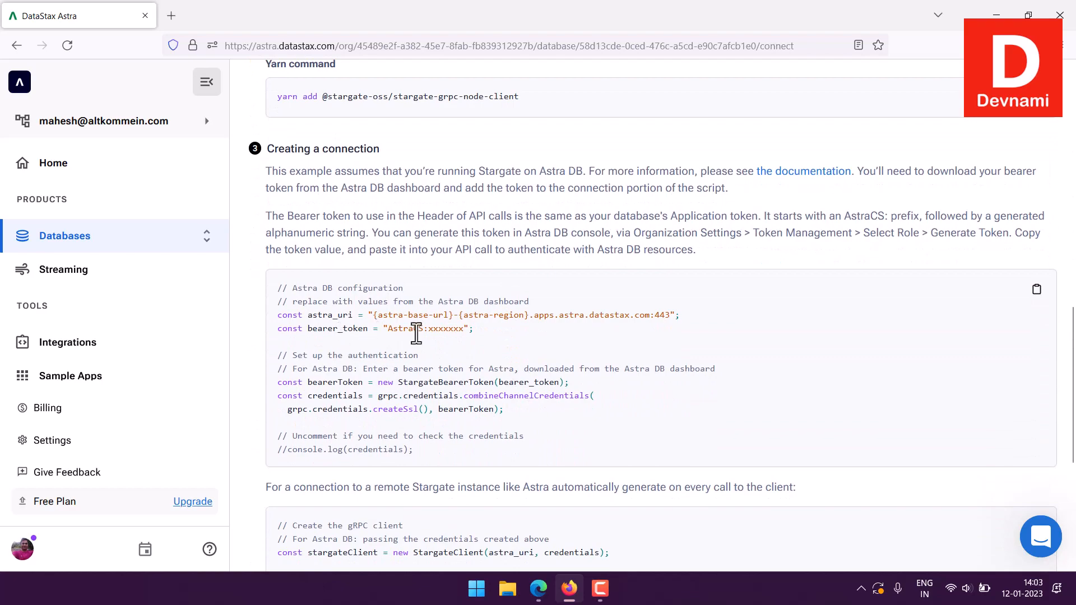
scroll(677, 372, down, 5)
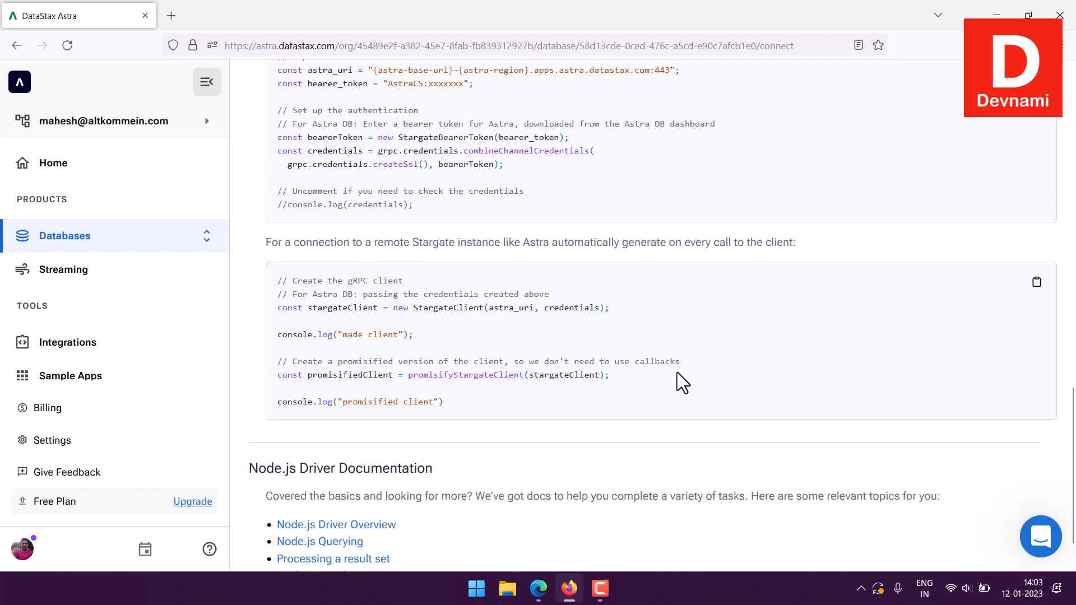
scroll(677, 372, up, 9)
scroll(677, 372, up, 8)
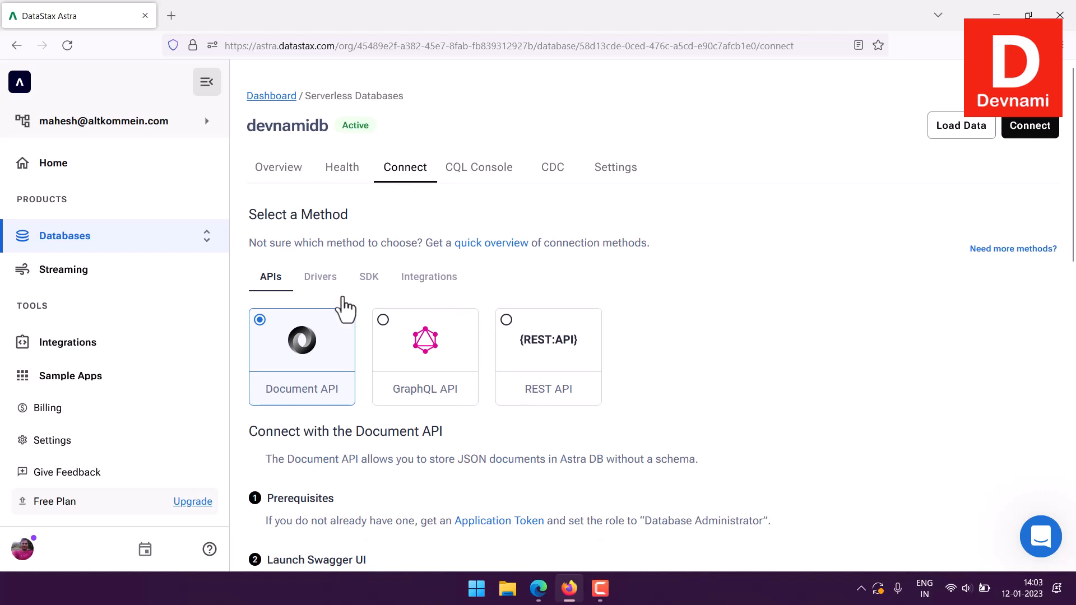
- Show the SDK connection methods and read the JavaScript SDK instructions from the prerequisites to the document code examples
click(365, 281)
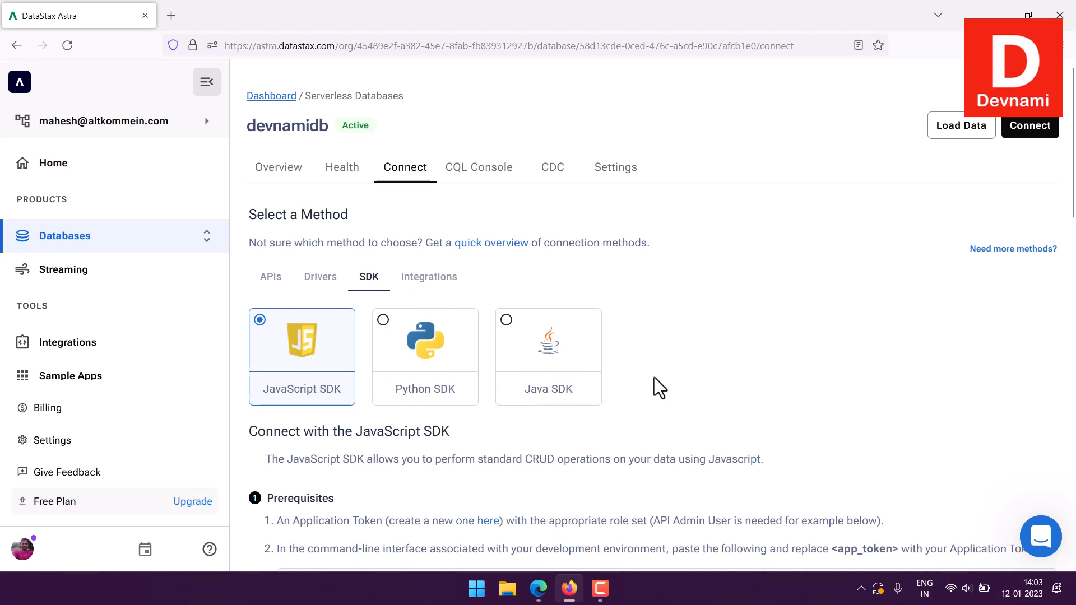
scroll(666, 377, down, 4)
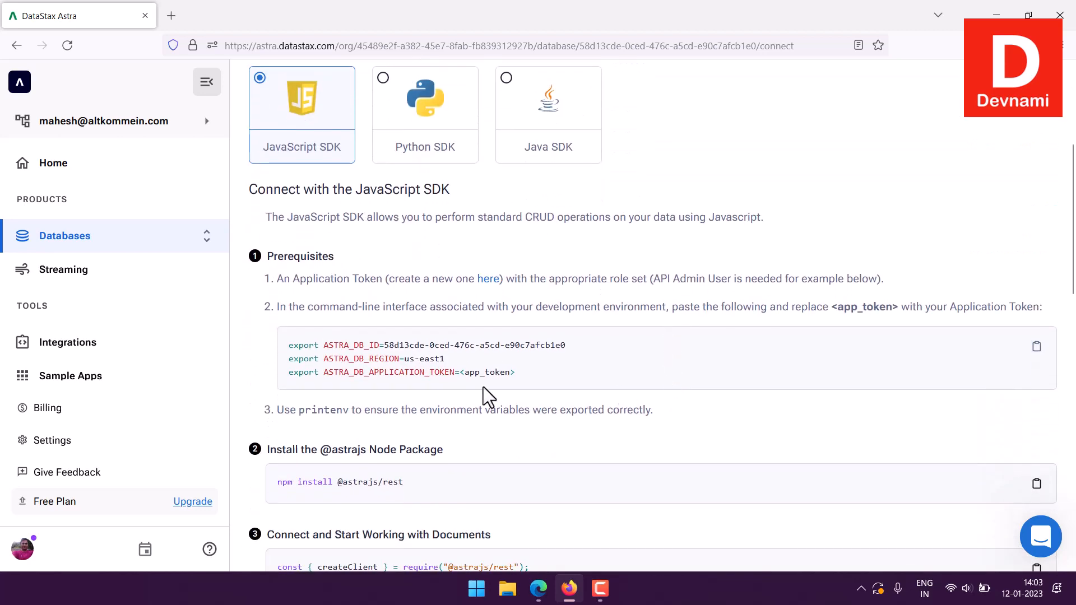
scroll(607, 388, down, 7)
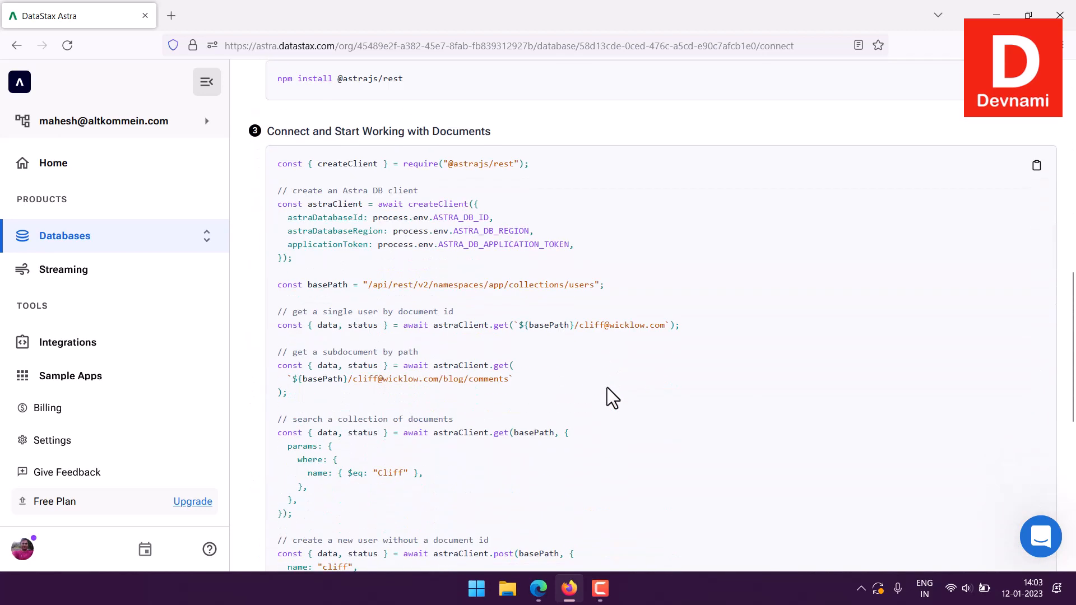
scroll(607, 388, down, 6)
scroll(607, 385, up, 4)
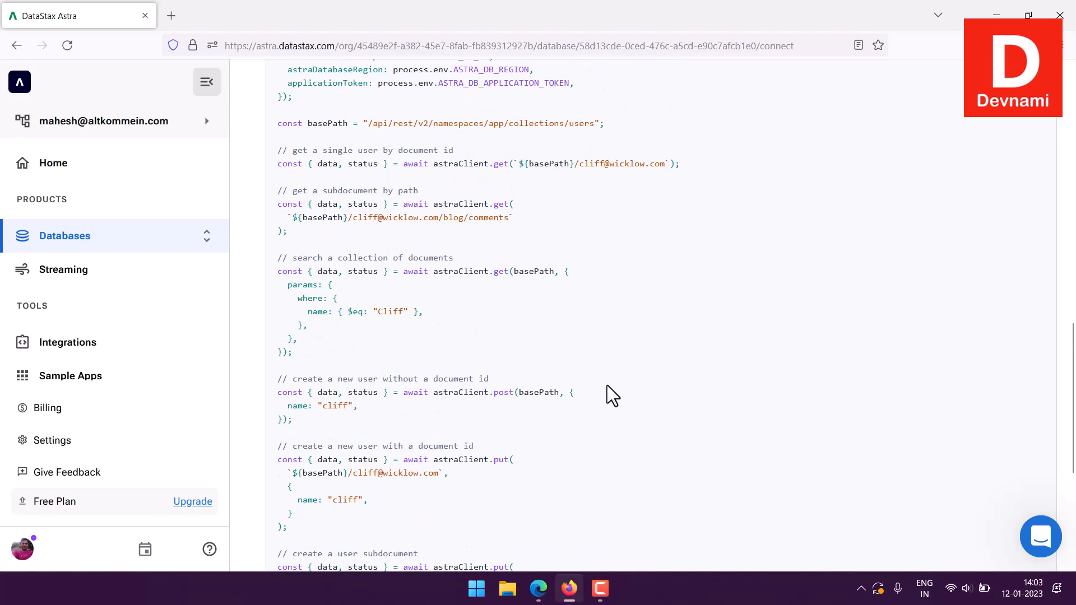
scroll(607, 385, down, 7)
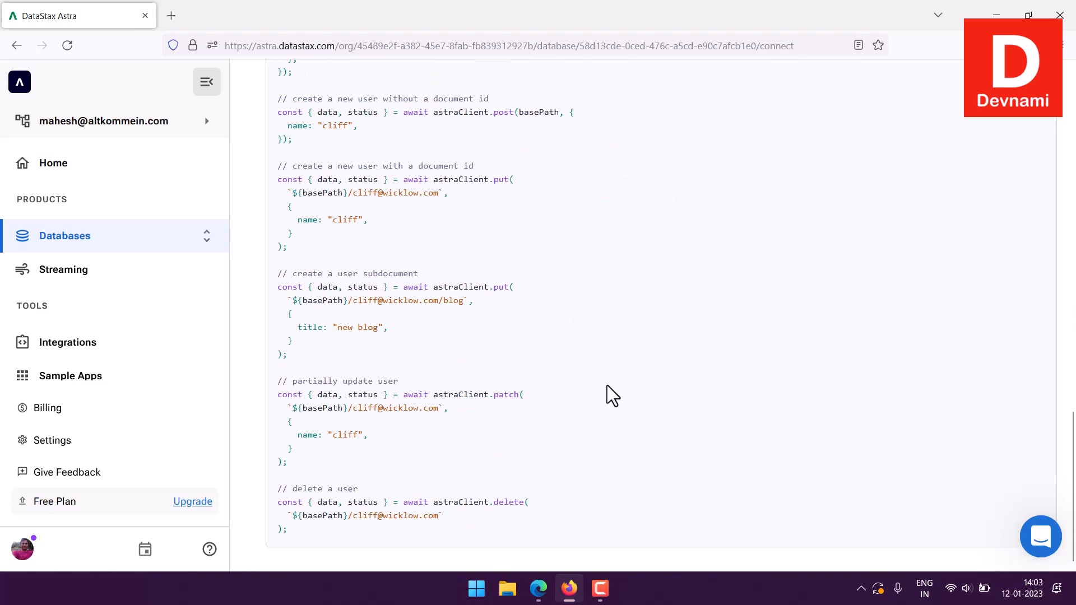
scroll(607, 385, up, 20)
scroll(607, 385, up, 1)
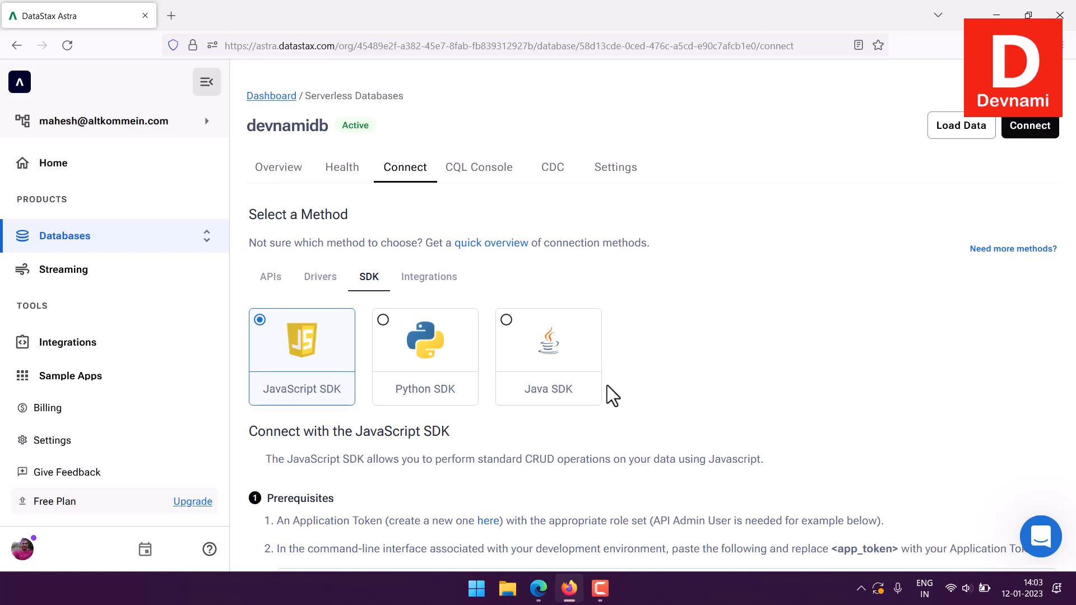
- Open the CQL Console for devnamidb and examine its heading and the cqlsh prompt
click(467, 171)
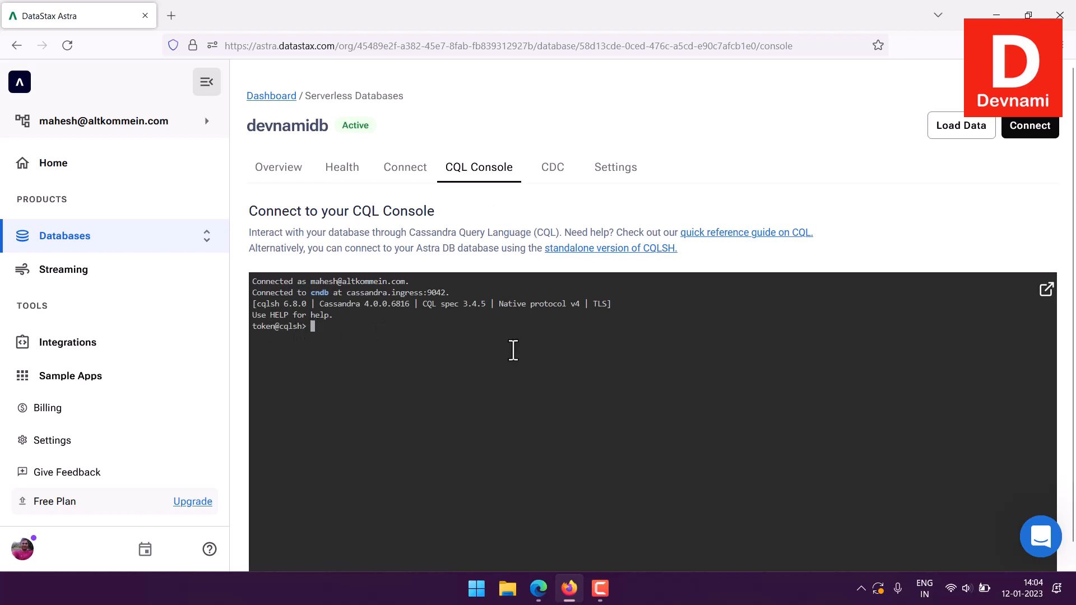
scroll(507, 351, down, 1)
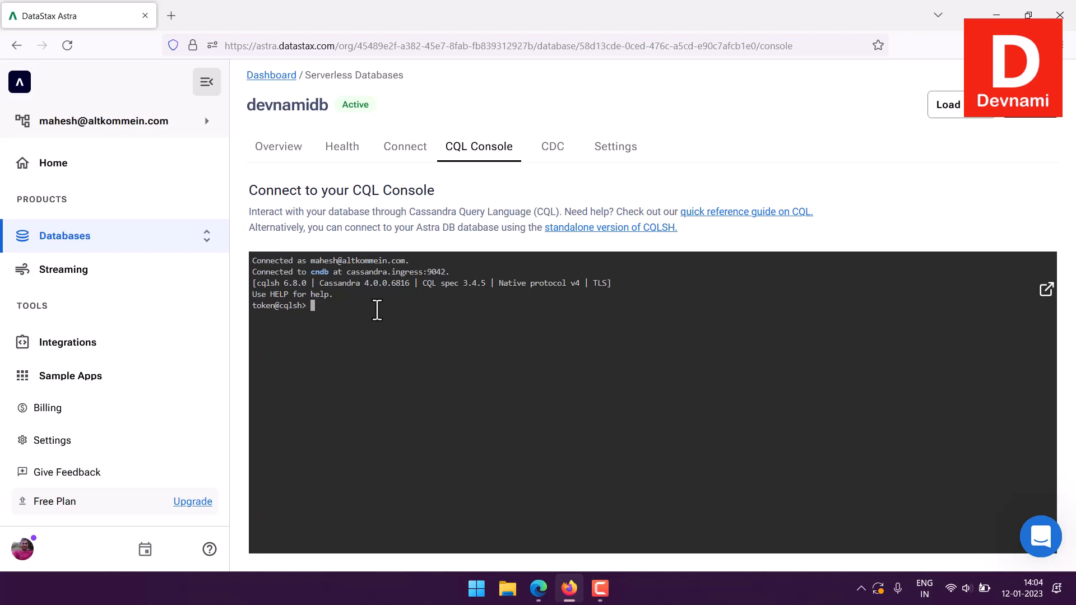
drag(352, 196, 428, 200)
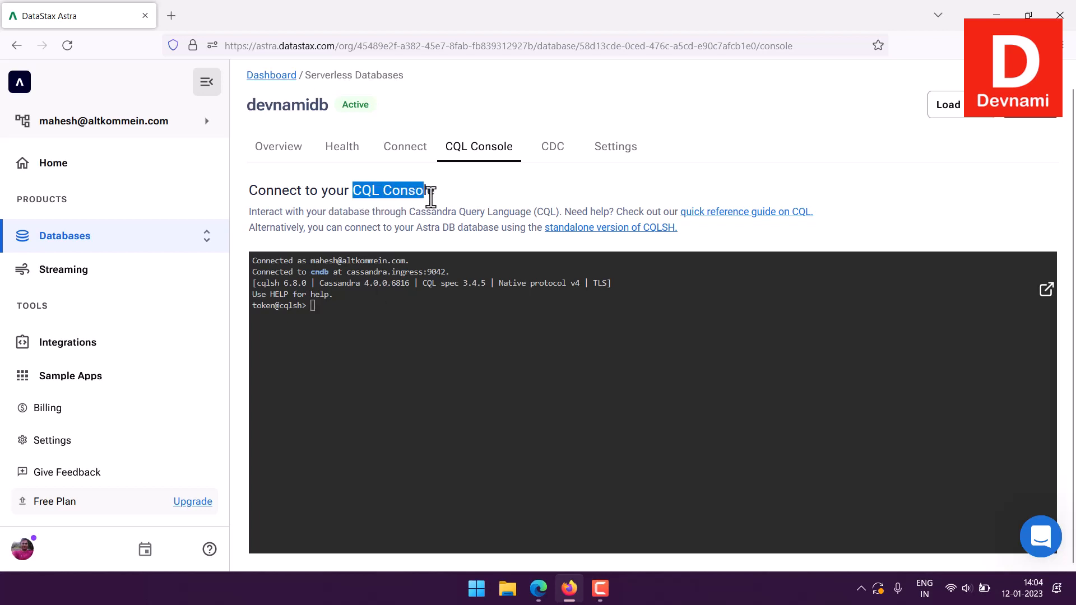
- Open the CDC page for devnamidb and read the Change Data Capture description and the note on enabling it for tables
click(431, 201)
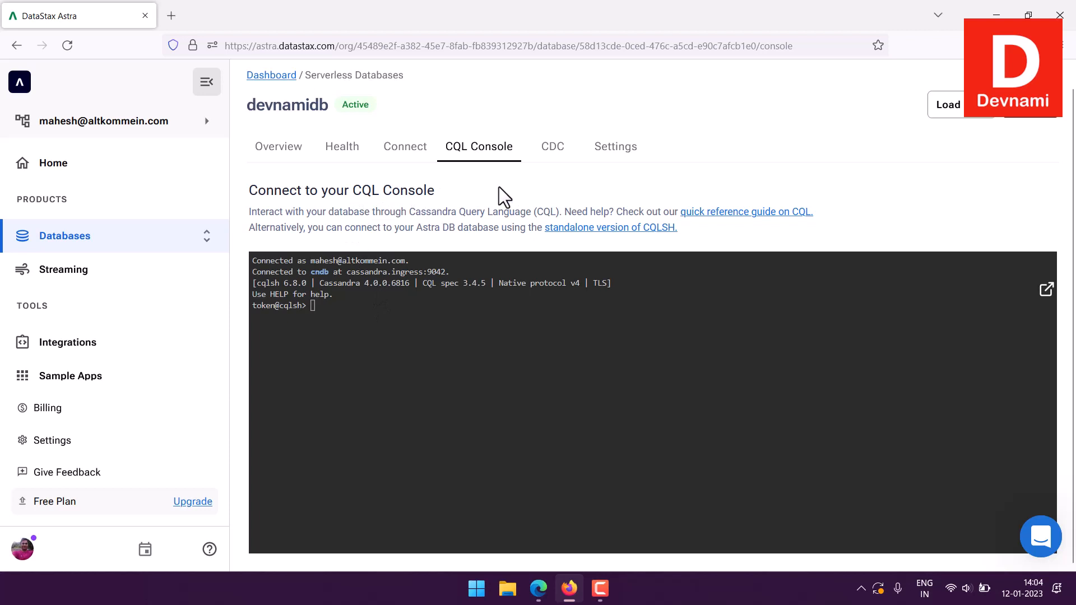
click(538, 163)
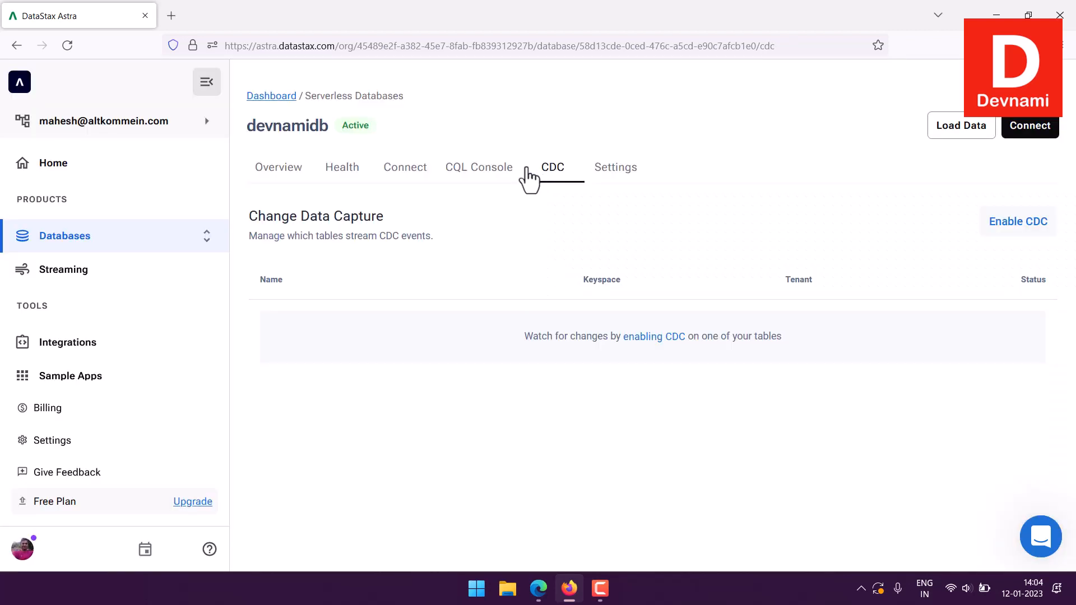
drag(276, 222, 438, 240)
click(438, 240)
drag(520, 337, 782, 337)
click(782, 337)
- Open the database's settings and review the private endpoints, IP access list, public access restriction, metrics export and database termination sections
click(619, 172)
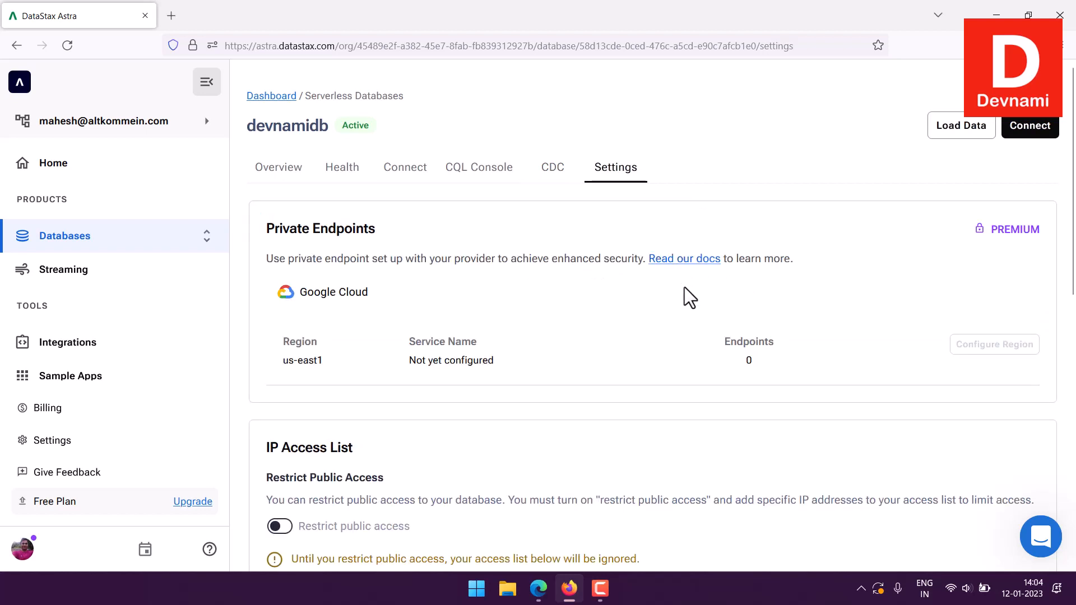
scroll(684, 287, down, 2)
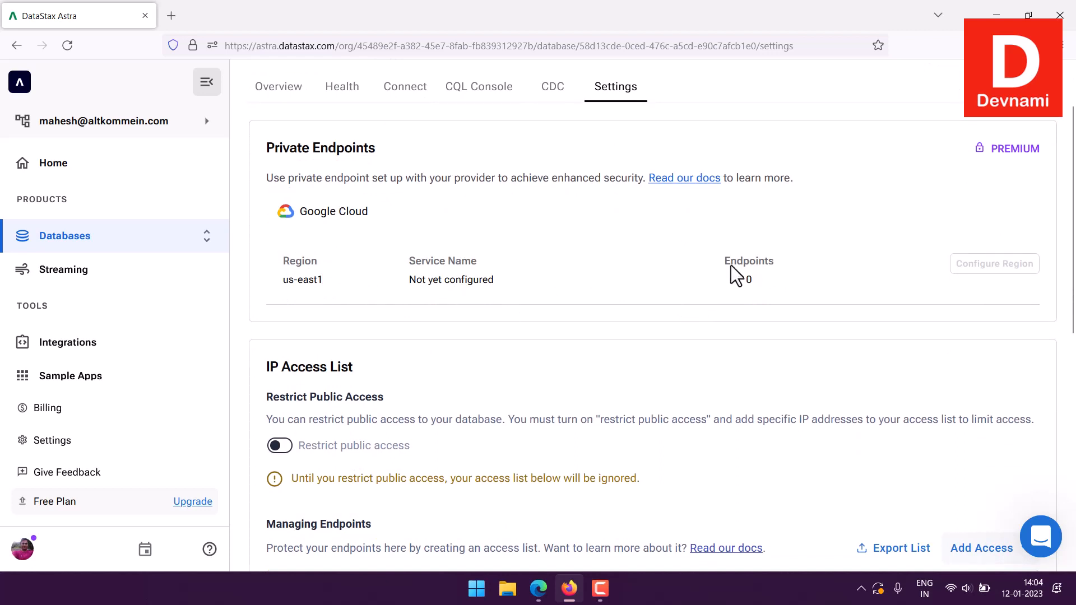
scroll(671, 235, up, 2)
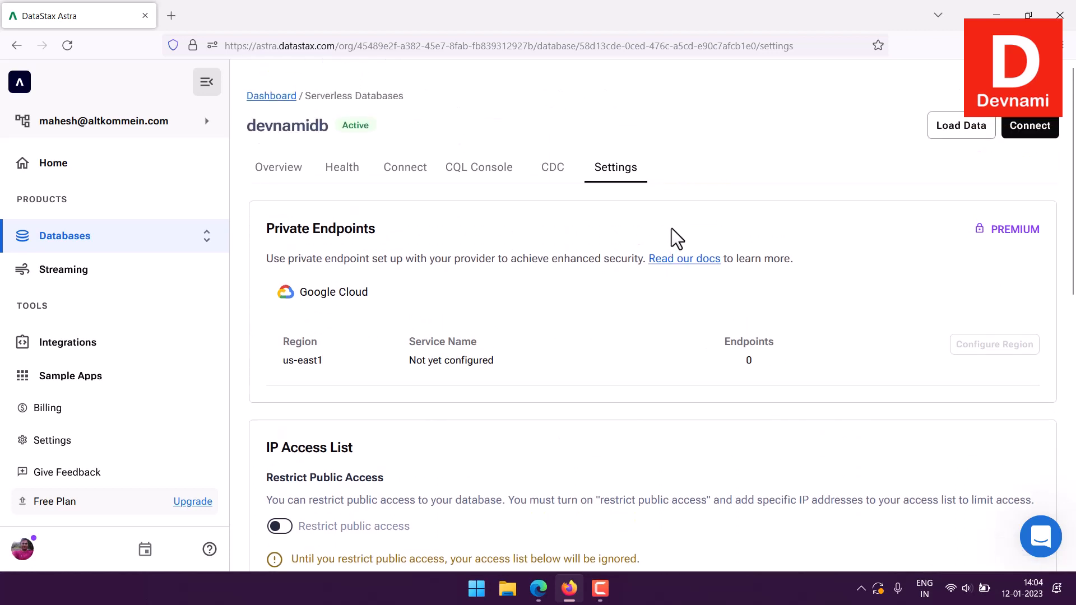
scroll(671, 228, down, 6)
drag(282, 127, 374, 126)
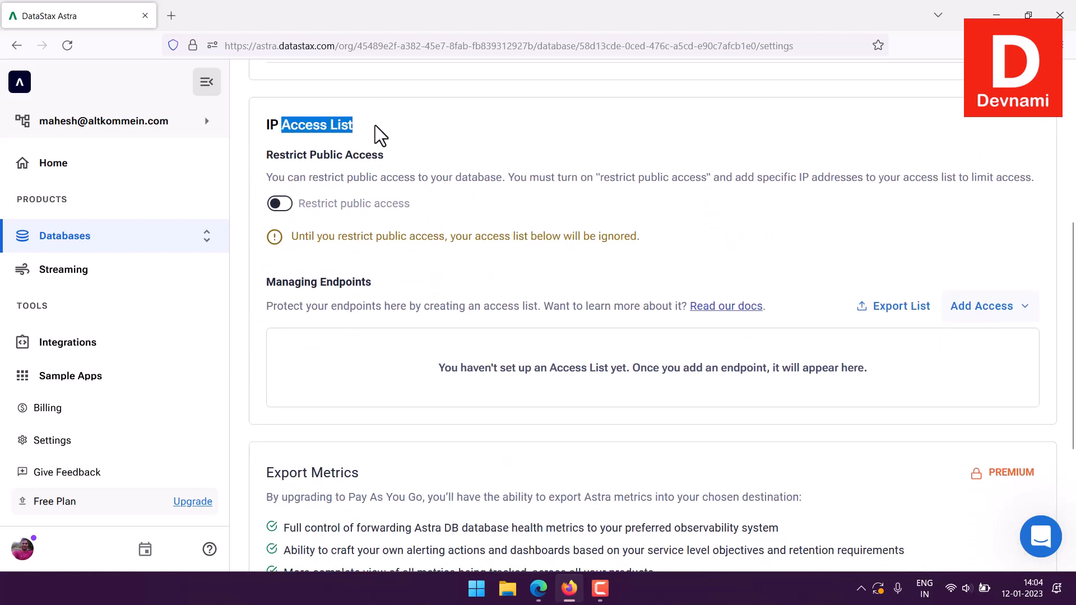
click(375, 126)
drag(317, 157, 414, 157)
click(442, 157)
scroll(729, 174, down, 4)
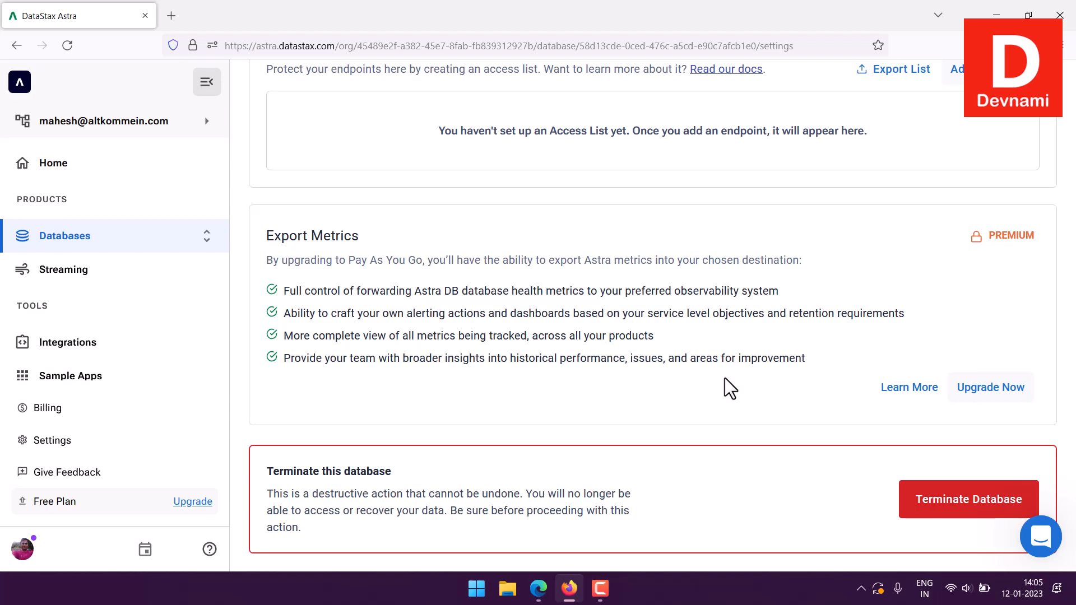
scroll(720, 342, up, 10)
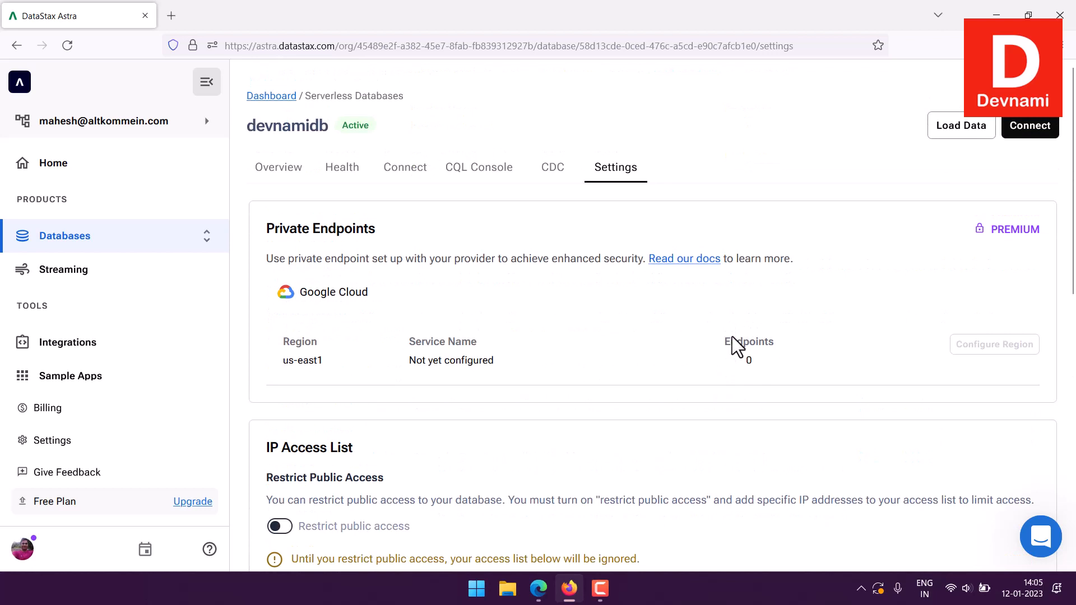